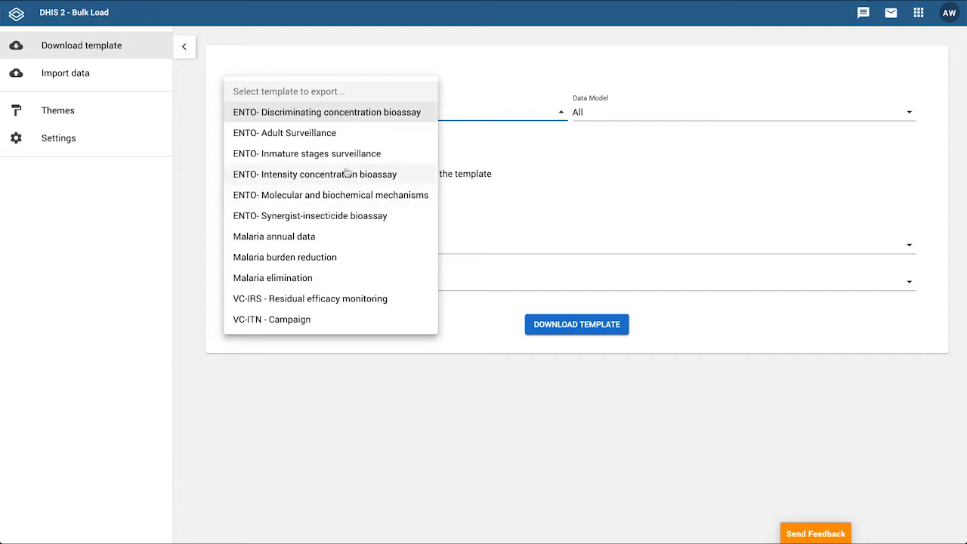
Choose ENTO- Discriminating concentration bioassay as the template to export, keeping the data model at All.
click(355, 114)
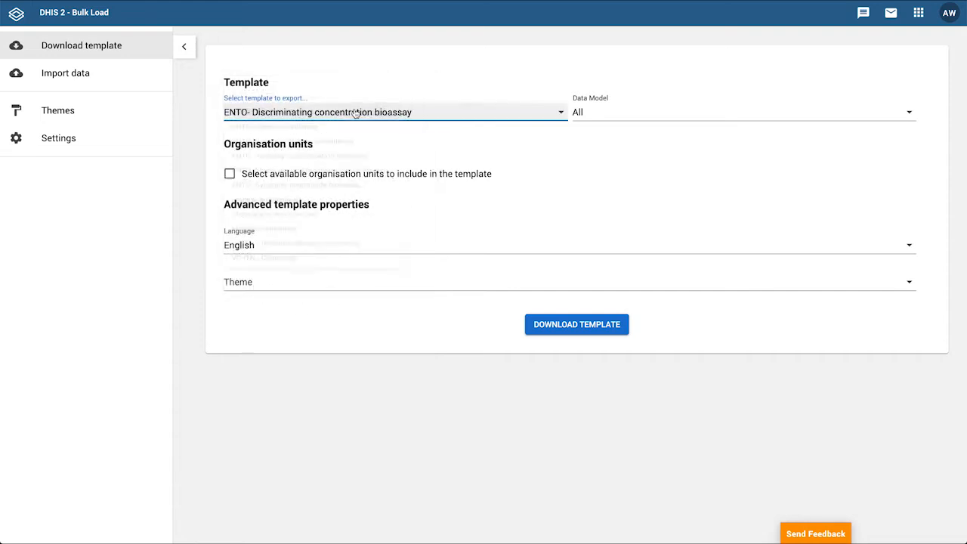
click(716, 110)
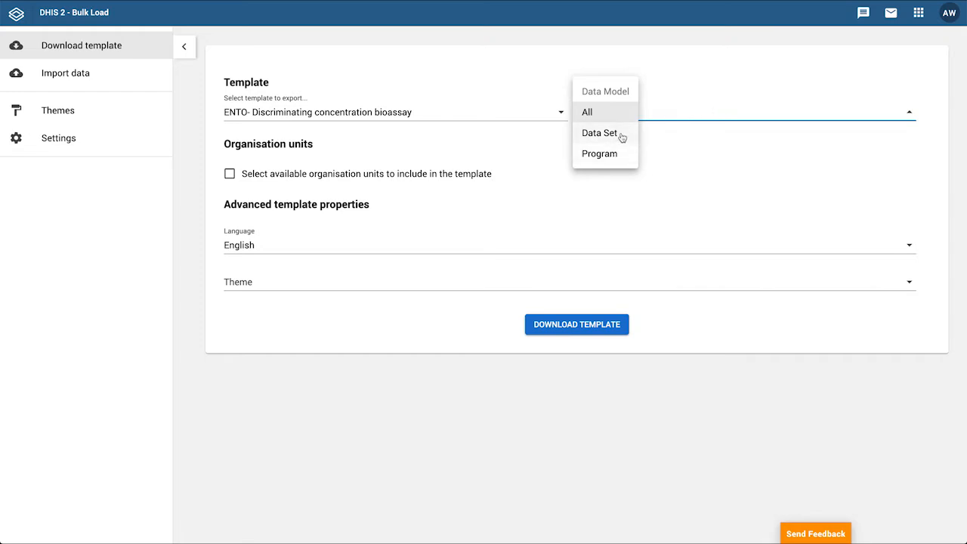
click(665, 80)
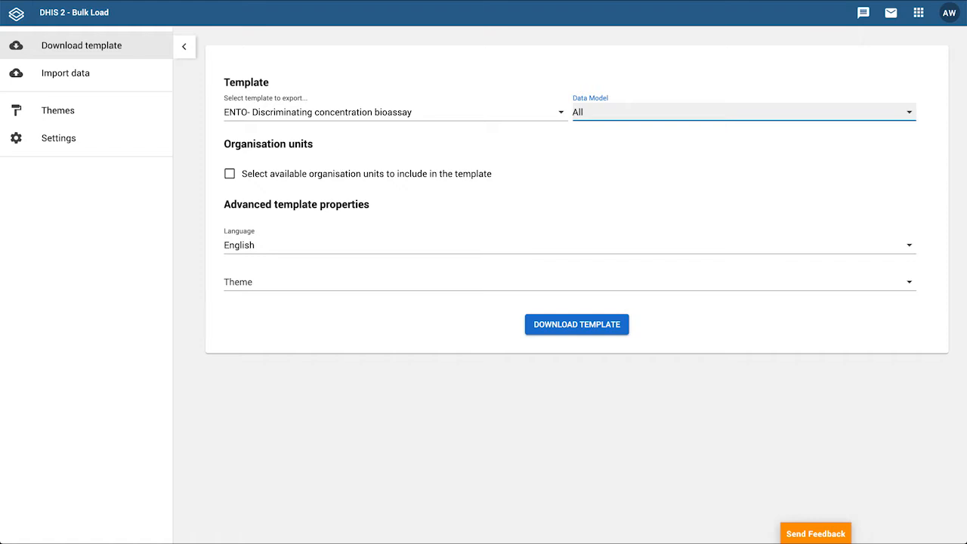
Enable organisation unit selection and include Akrodie Health Centre and the first Asafo-Akrodie CHPS under Ahafo, Asunafo North, Akrodie.
click(229, 178)
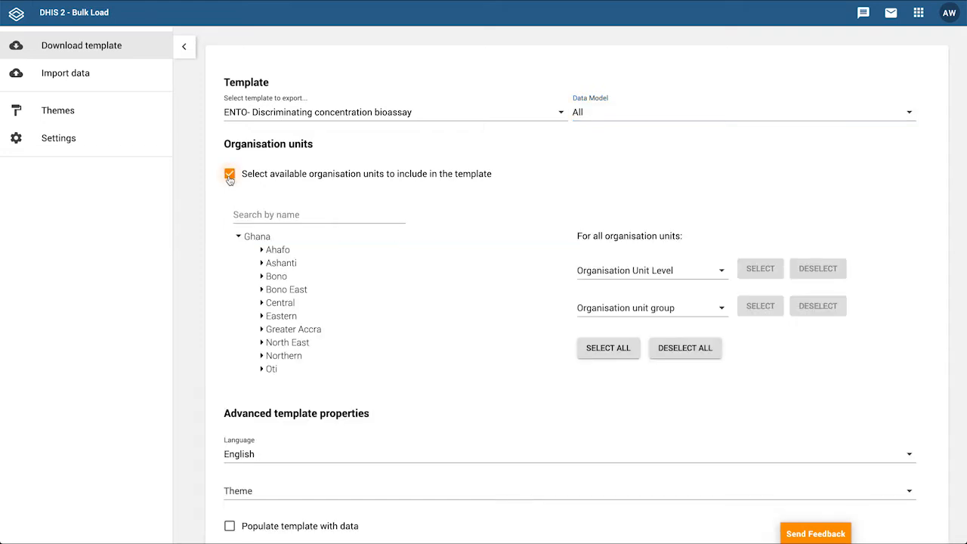
click(262, 251)
click(281, 263)
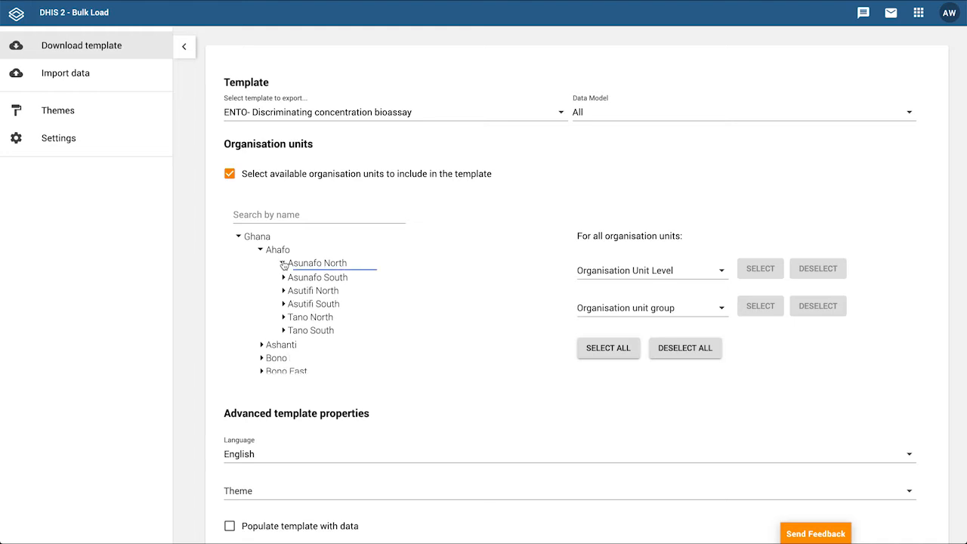
click(305, 275)
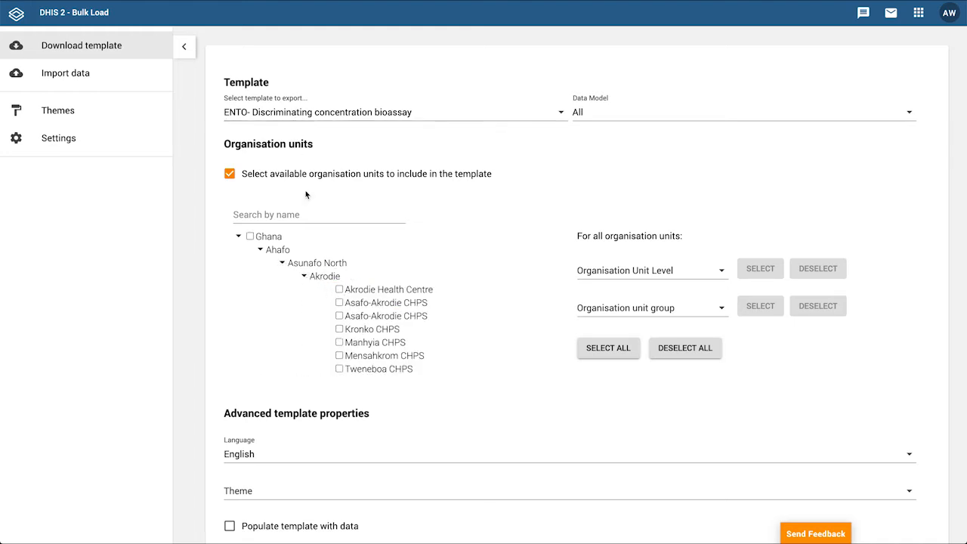
click(339, 290)
click(339, 303)
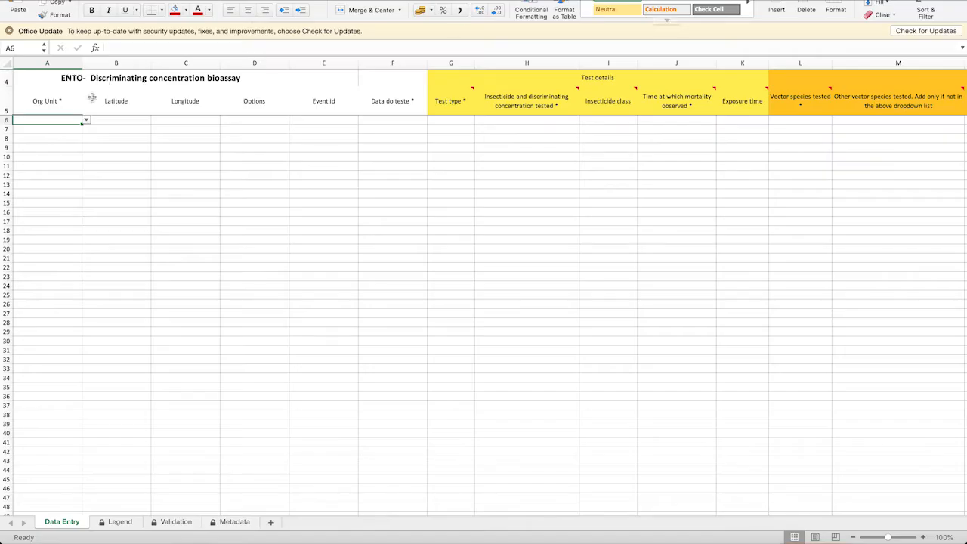
Switch to the Excel template and view the organisation units offered for cell A6.
click(86, 120)
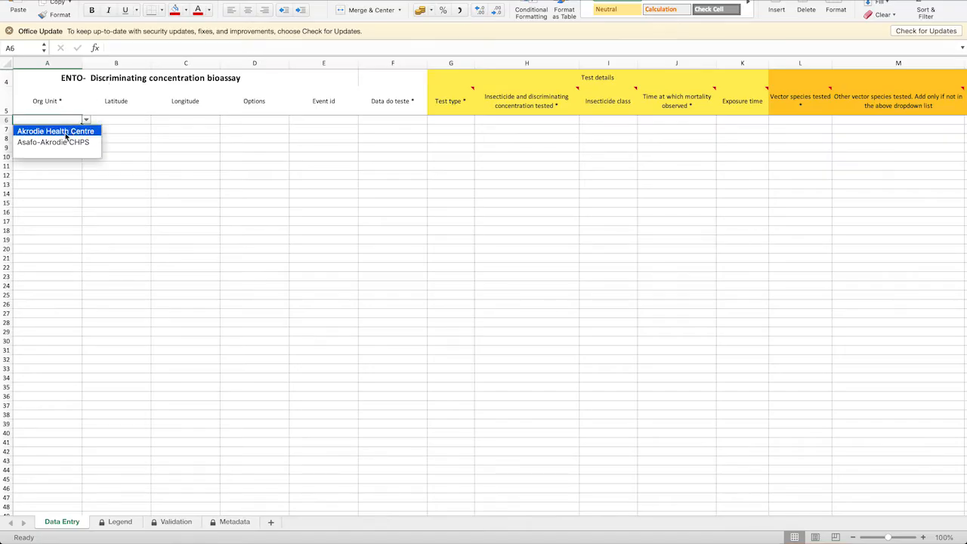
key(Escape)
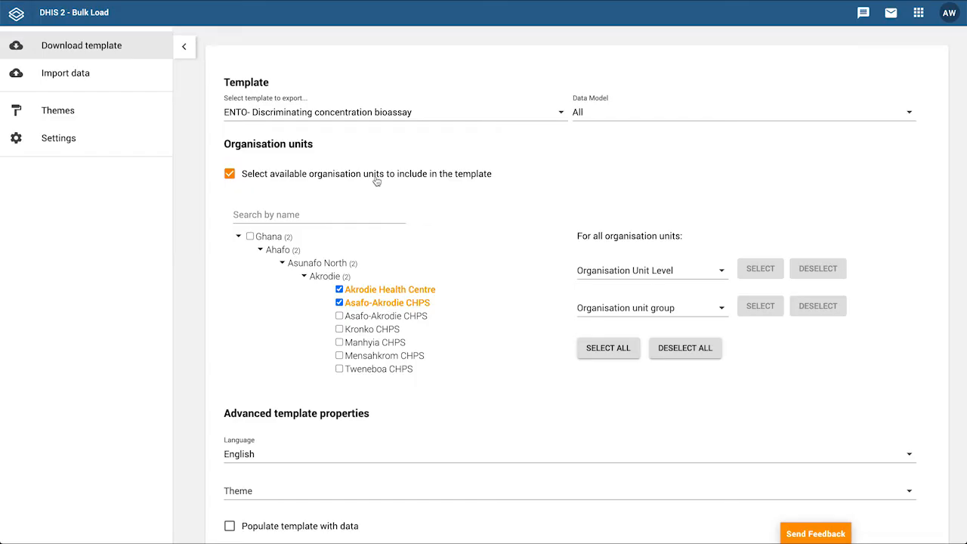
Back in Bulk Load, switch organisation unit selection off and on again, and review the Language and Theme options.
click(230, 175)
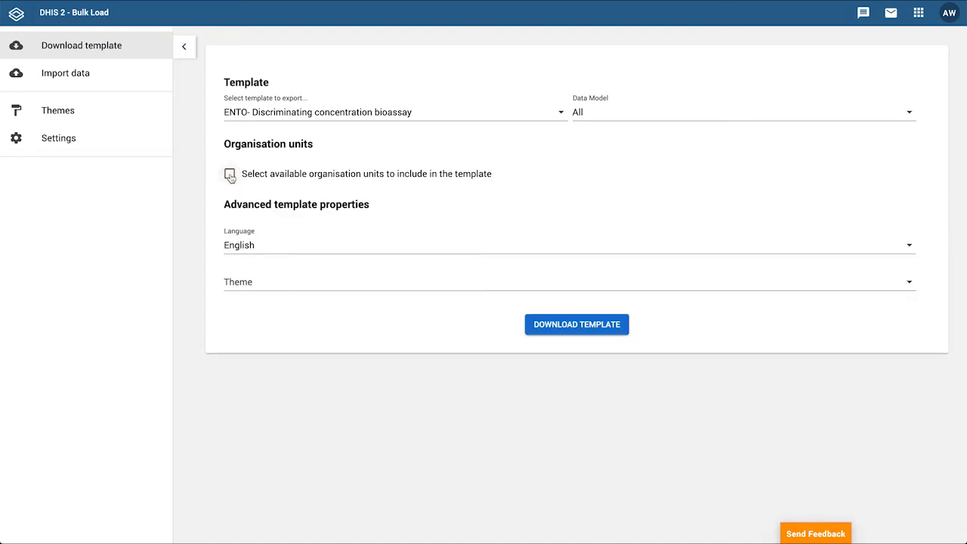
click(229, 174)
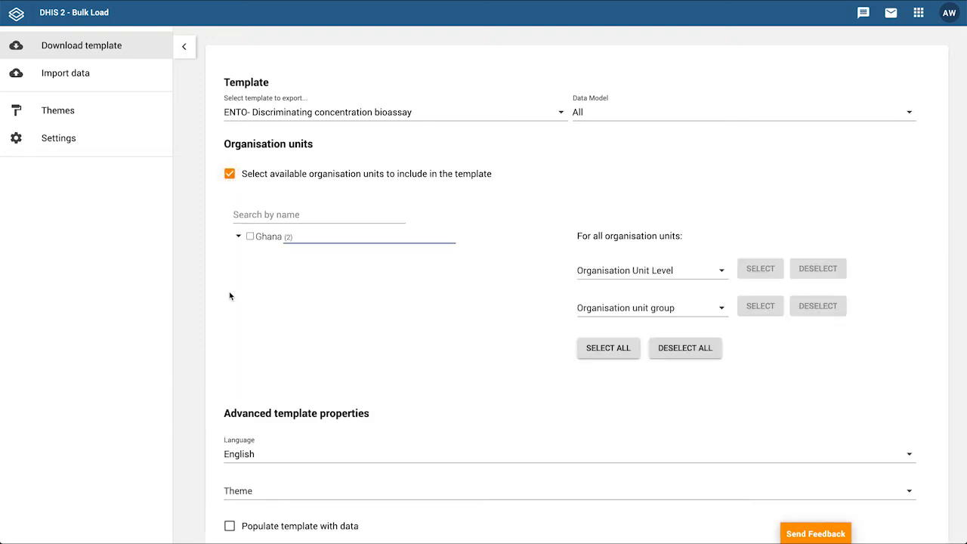
scroll(242, 317, down, 1)
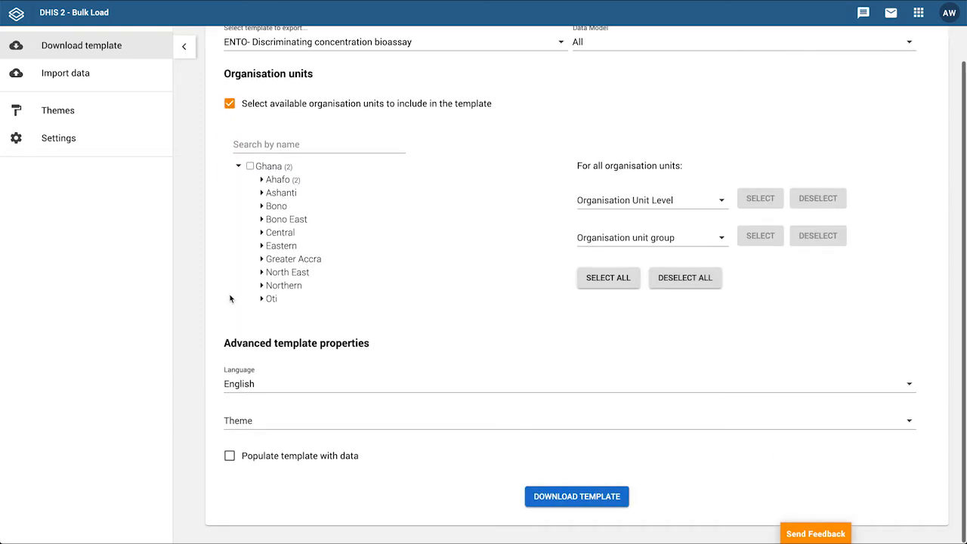
click(287, 386)
click(191, 370)
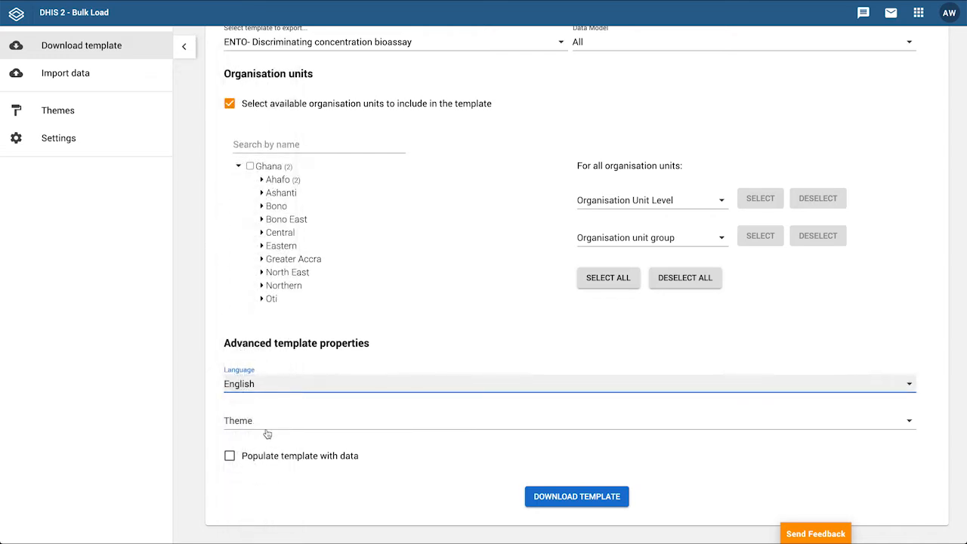
click(265, 434)
click(201, 417)
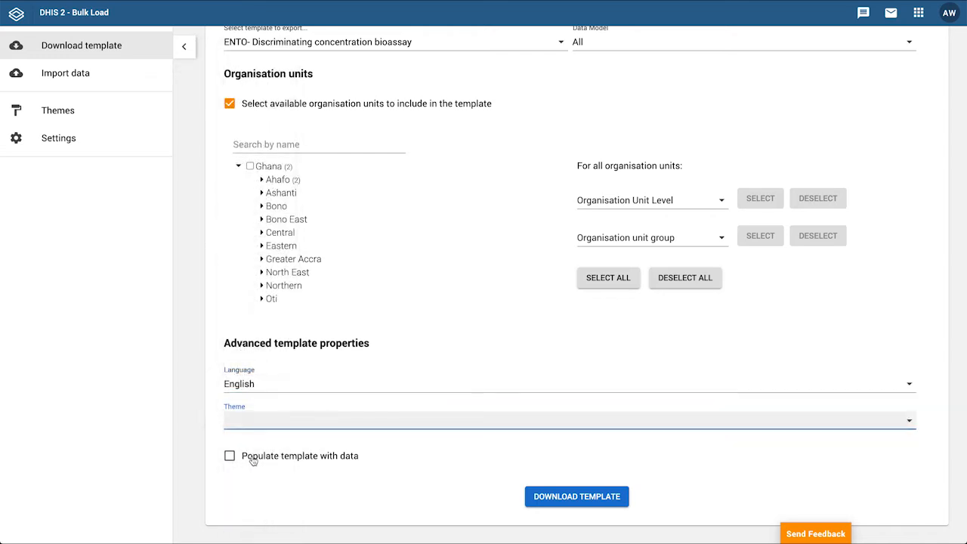
Enable populating the template with data, with start date 02/11/2020 and end date 30/11/2020.
click(253, 461)
scroll(201, 430, down, 1)
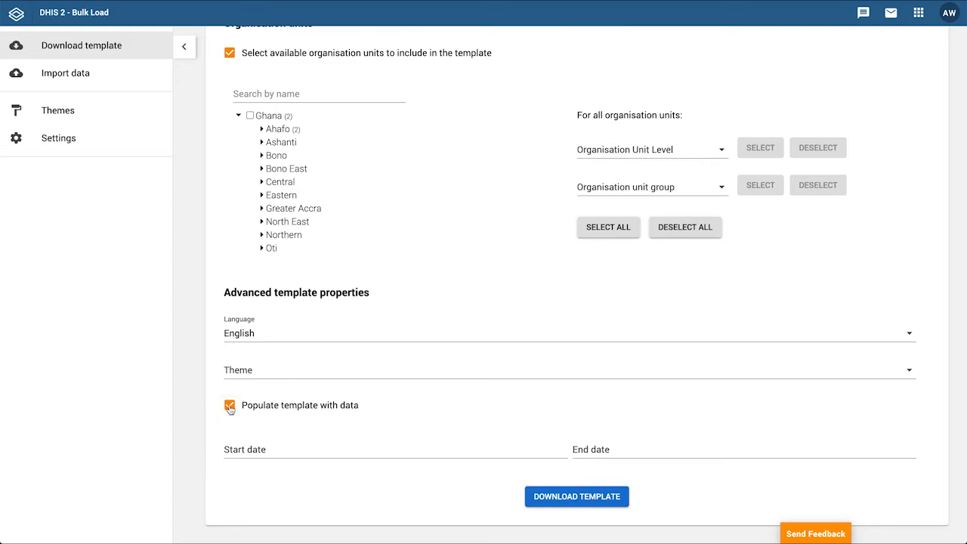
click(255, 447)
click(436, 257)
click(594, 447)
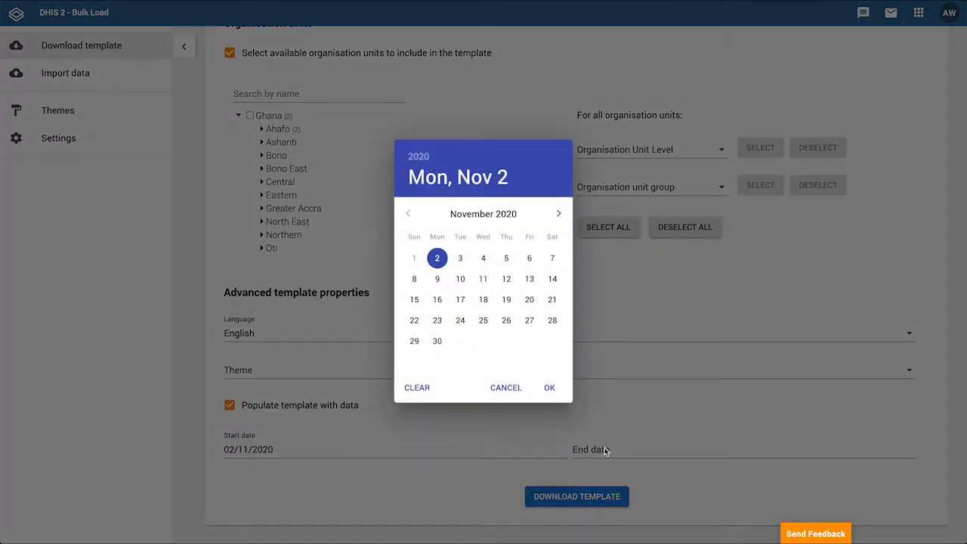
click(437, 340)
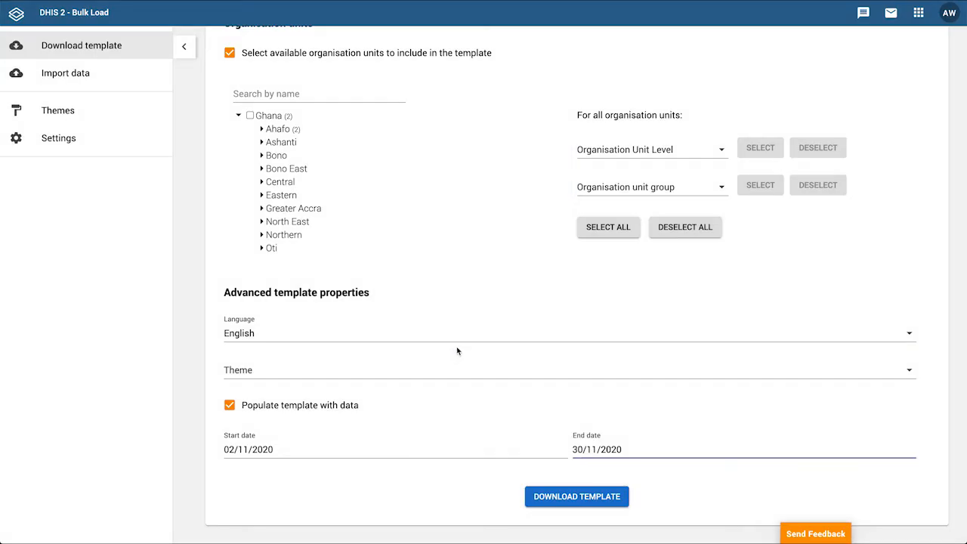
Set the start date to 02/11/2016 and download the template.
click(425, 451)
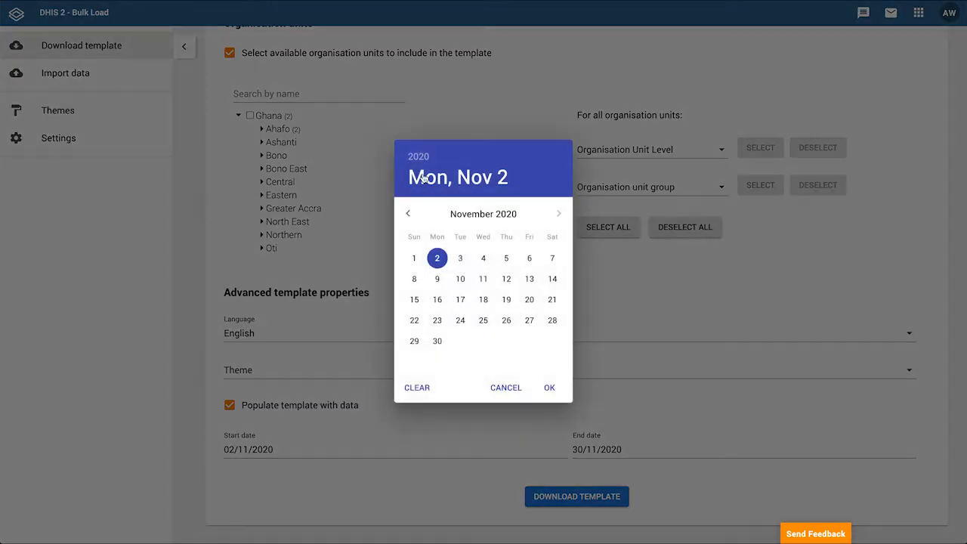
click(418, 157)
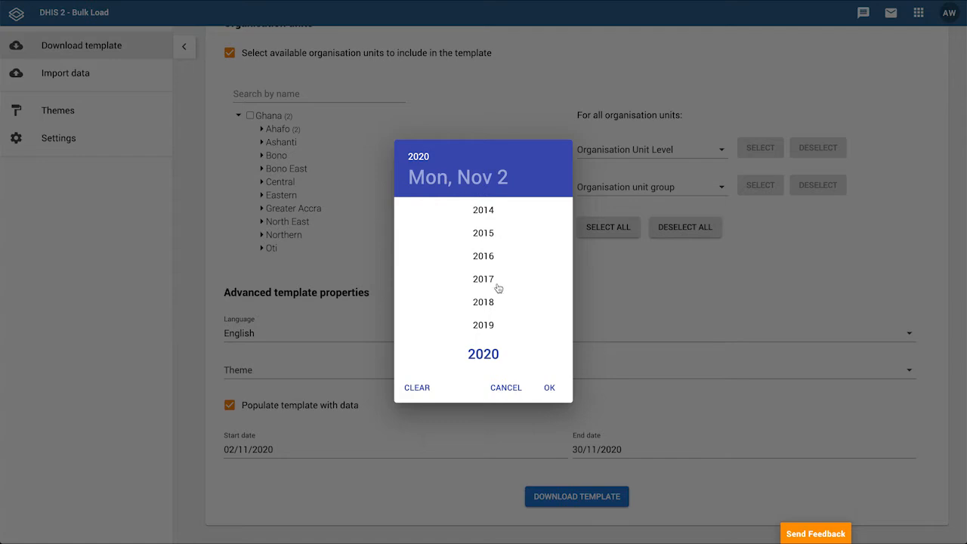
click(483, 257)
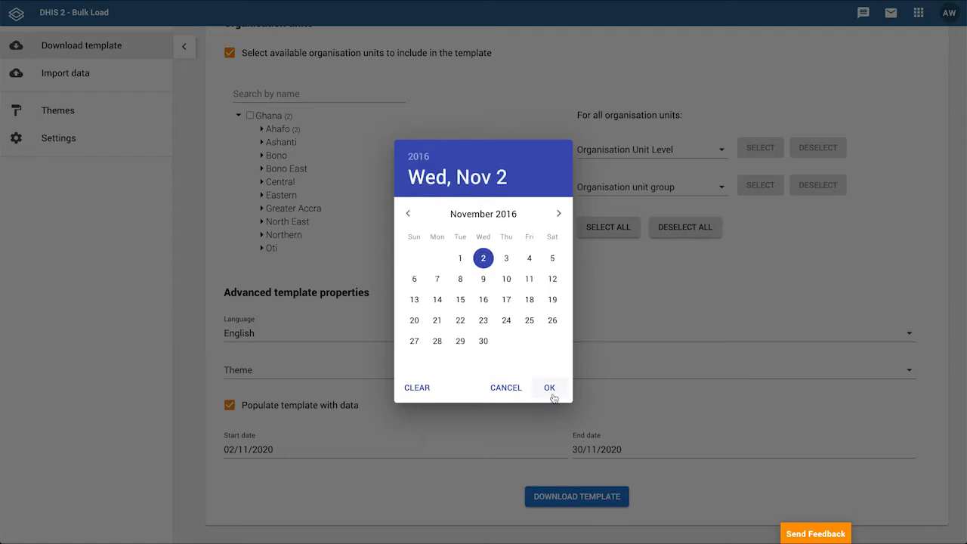
click(549, 388)
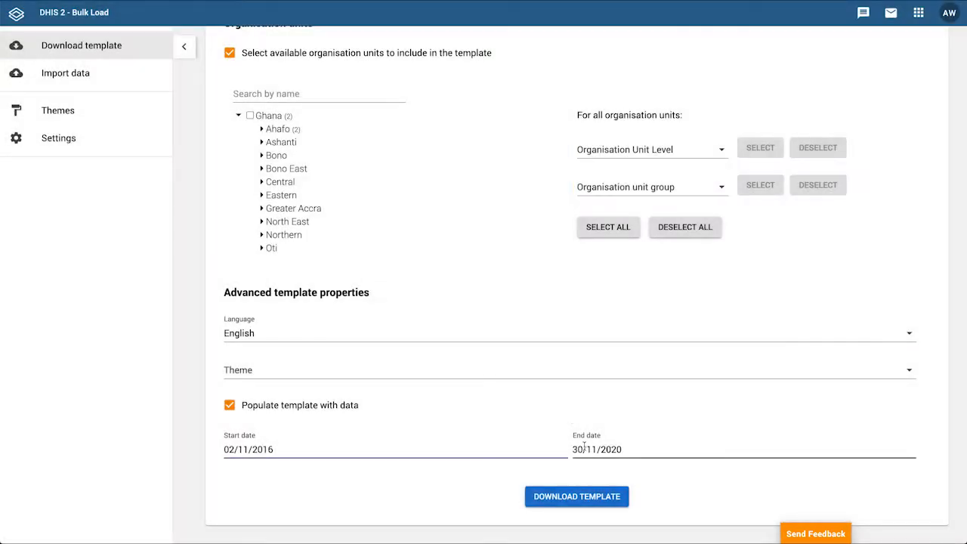
click(614, 496)
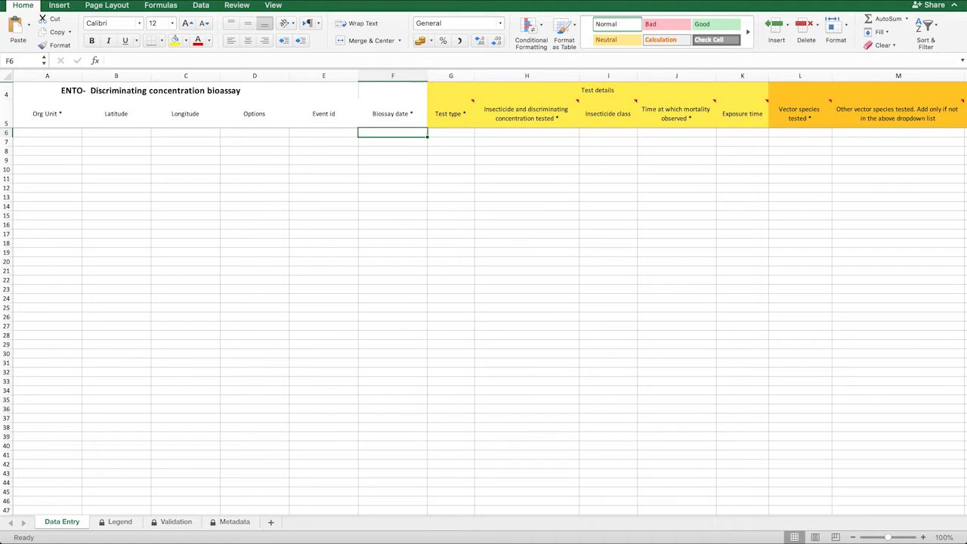
In the downloaded Excel template, examine the columns from Org Unit to Biossay date and their entry cells in row 6.
click(68, 117)
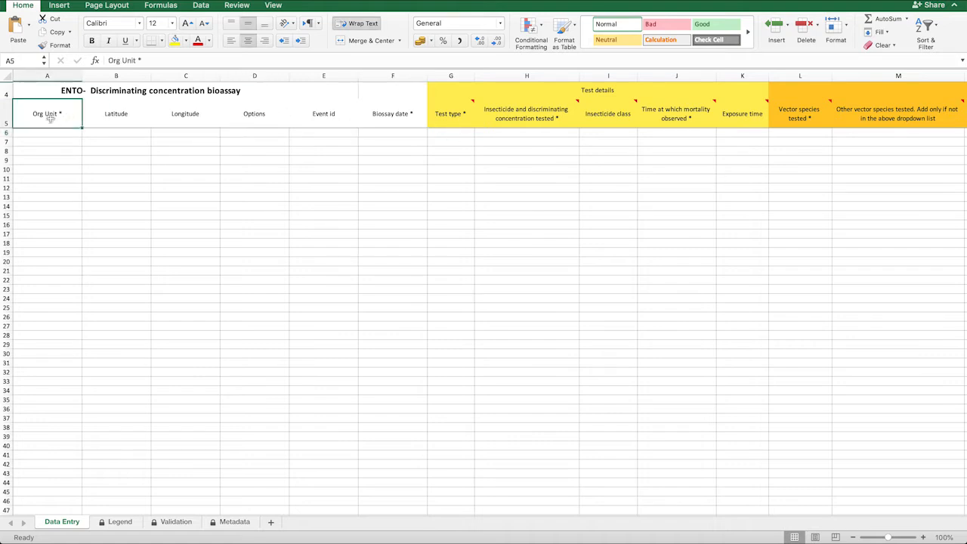
shift+click(390, 113)
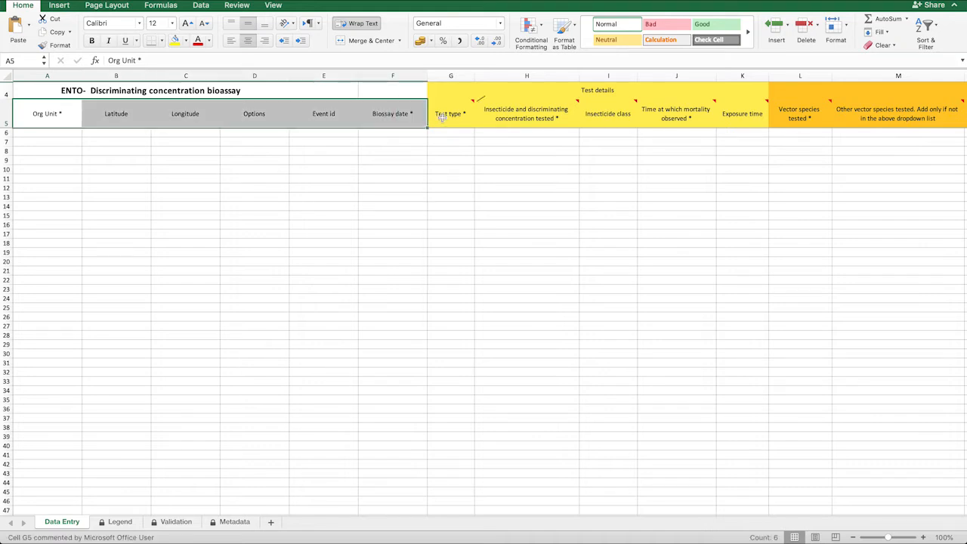
mouse_move(442, 116)
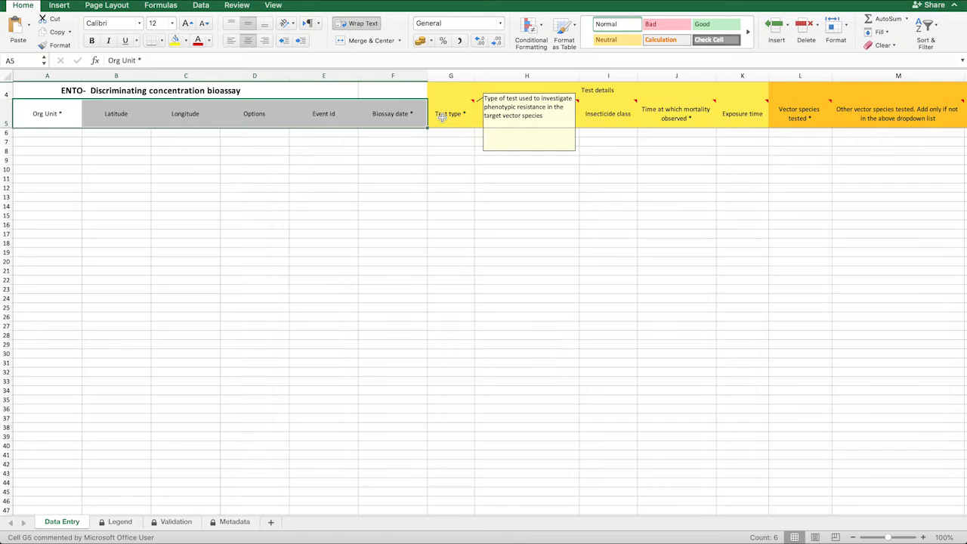
click(59, 134)
click(98, 133)
click(193, 135)
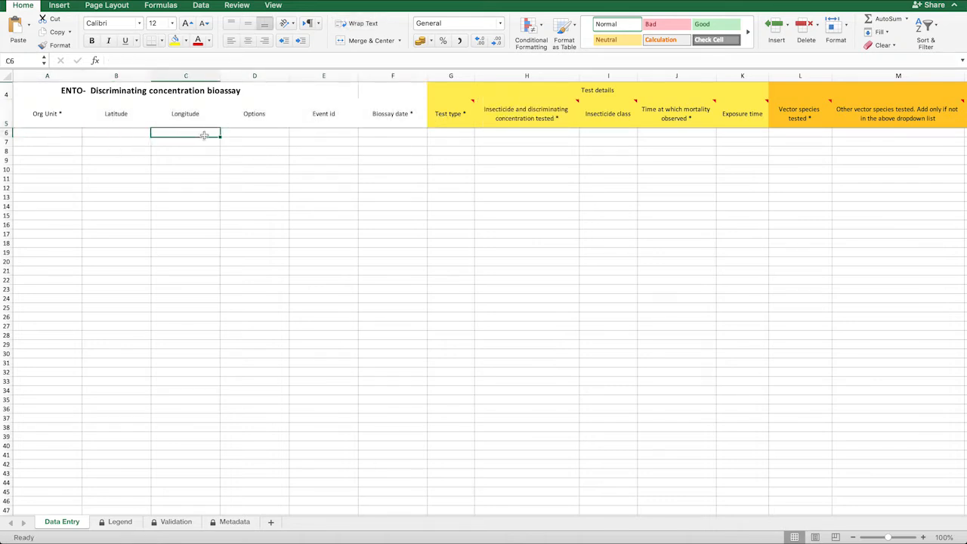
click(378, 134)
click(310, 135)
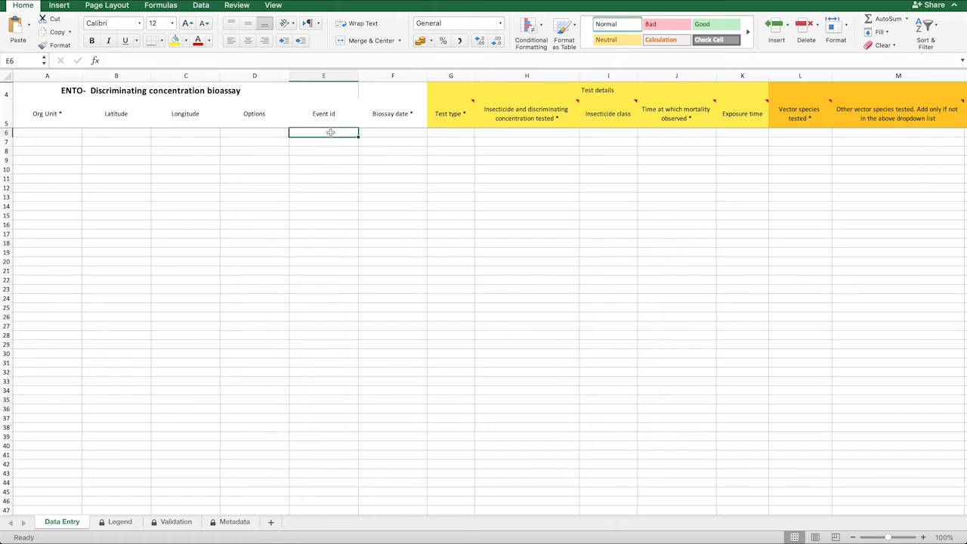
Read the explanatory comments on the Test type and Insecticide and discriminating concentration tested headers.
mouse_move(456, 116)
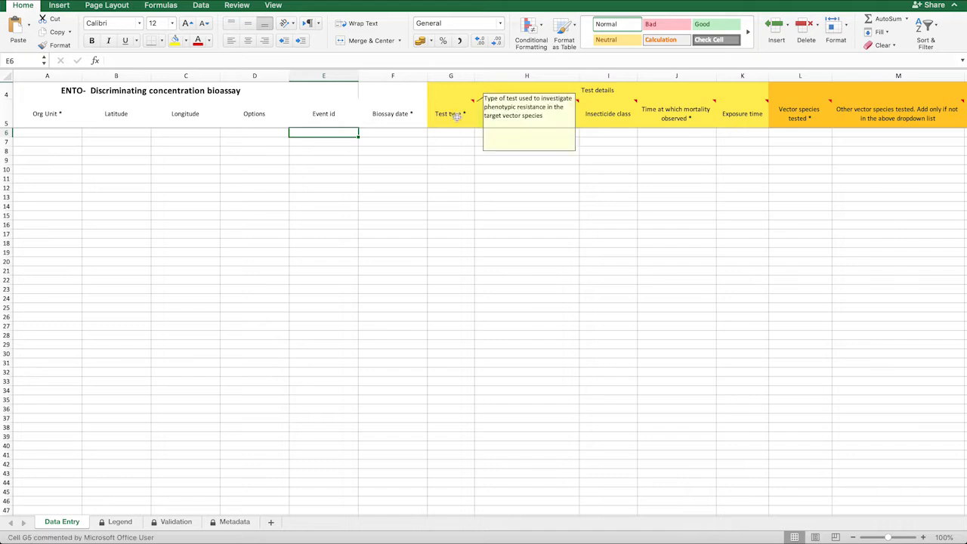
click(456, 114)
click(524, 121)
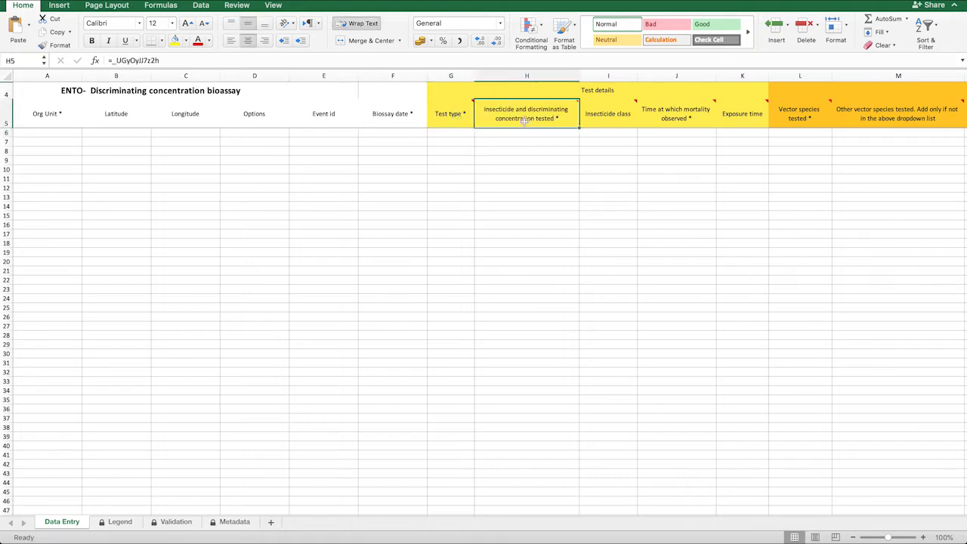
click(593, 122)
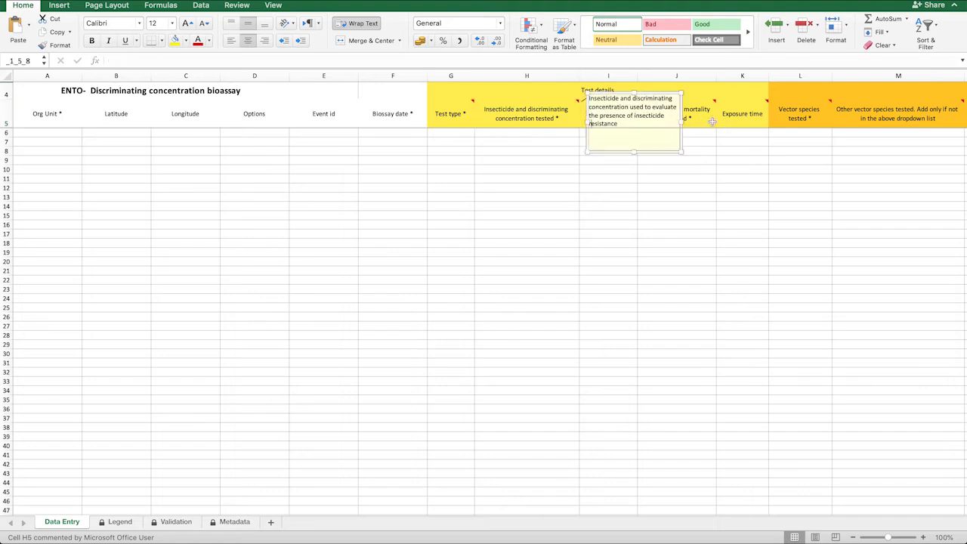
click(755, 166)
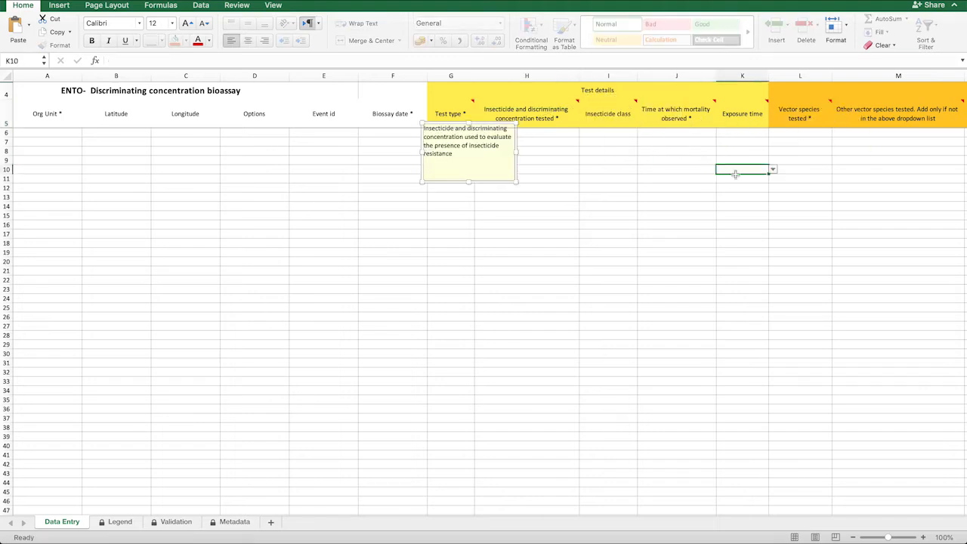
click(623, 187)
Set the Org Unit in row 6 to Akrodie Health Centre.
click(29, 132)
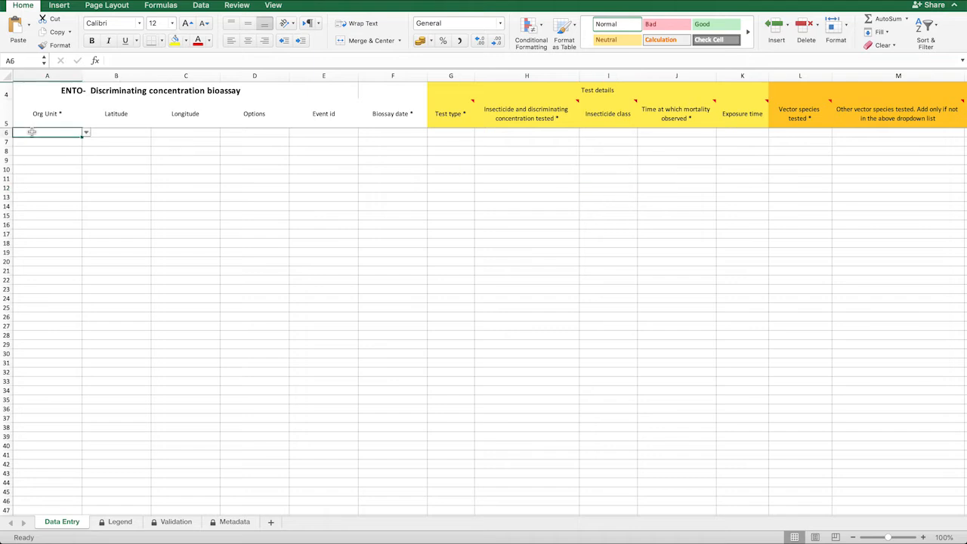
click(85, 134)
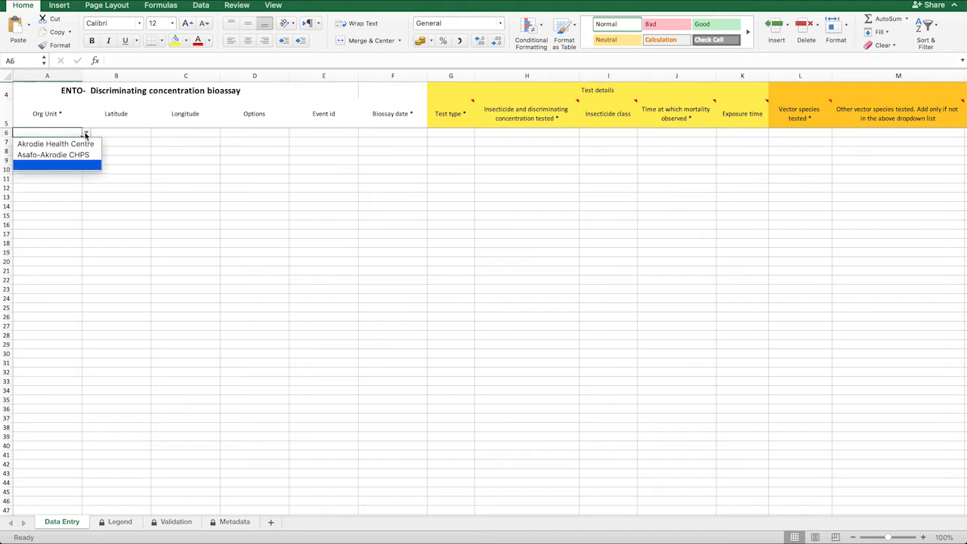
click(85, 135)
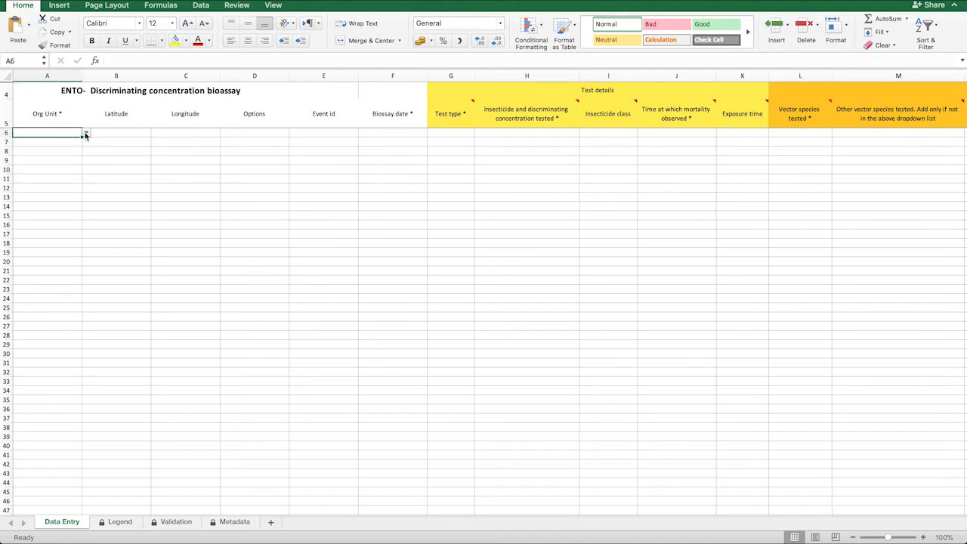
click(85, 135)
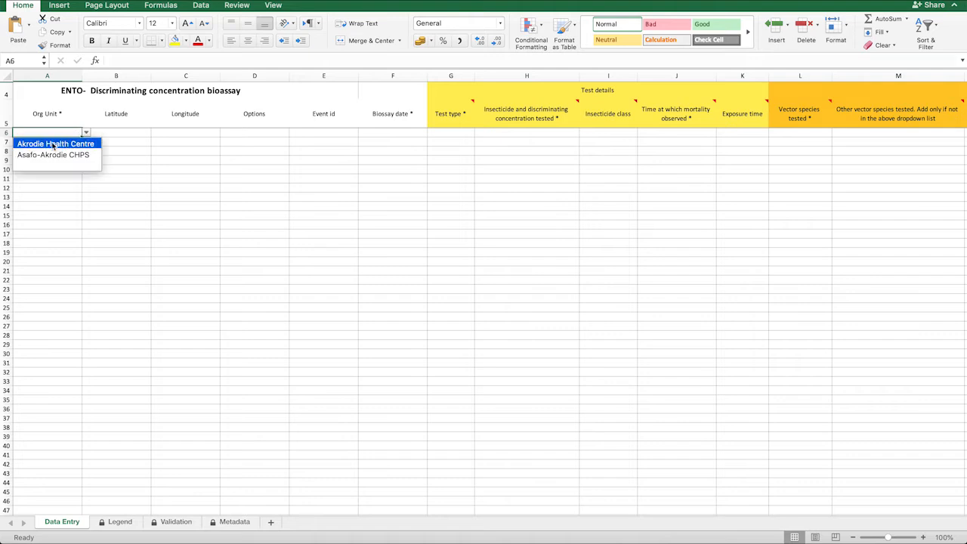
click(53, 144)
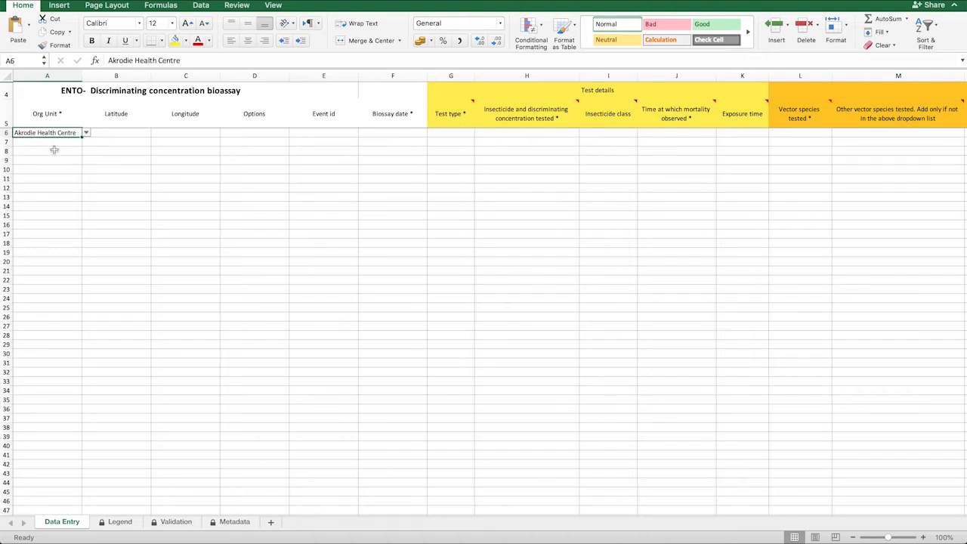
double_click(386, 134)
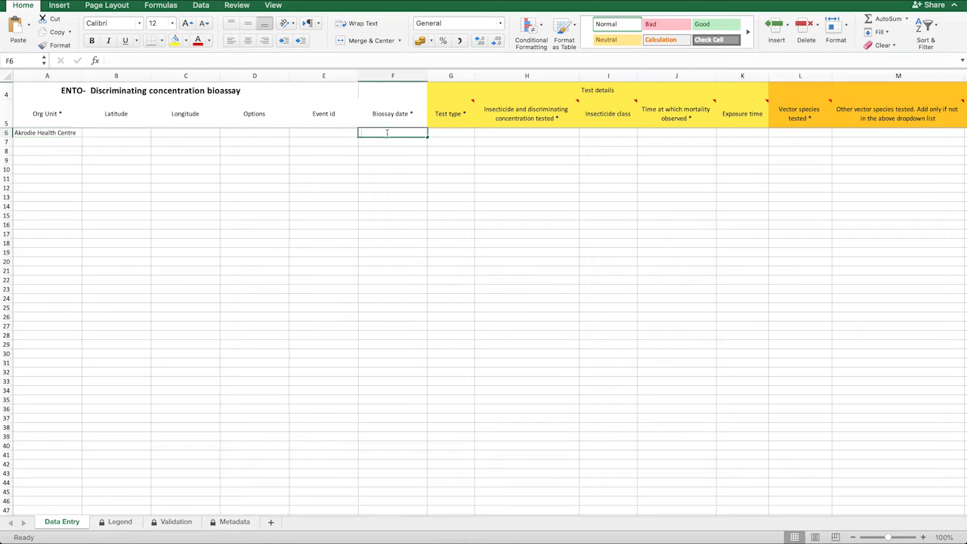
click(333, 134)
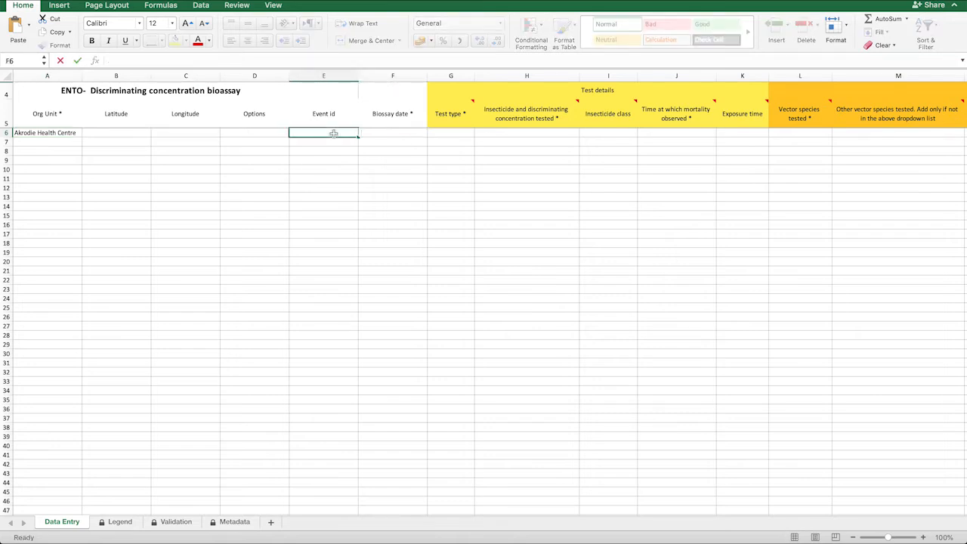
double_click(397, 133)
click(320, 135)
double_click(320, 134)
key(Return)
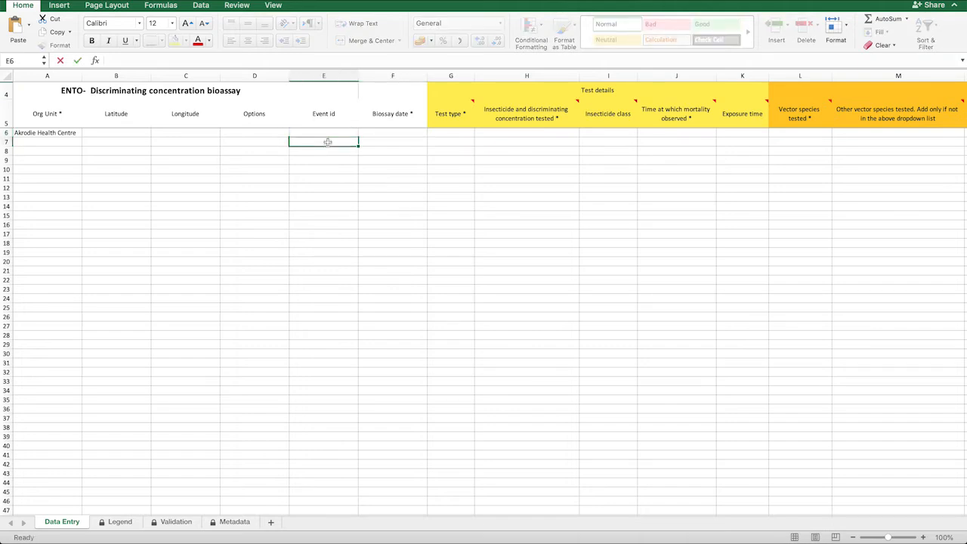
Enter 2020-10-25 as the Biossay date in row 6.
click(380, 132)
double_click(379, 132)
text(YYYY-MM)
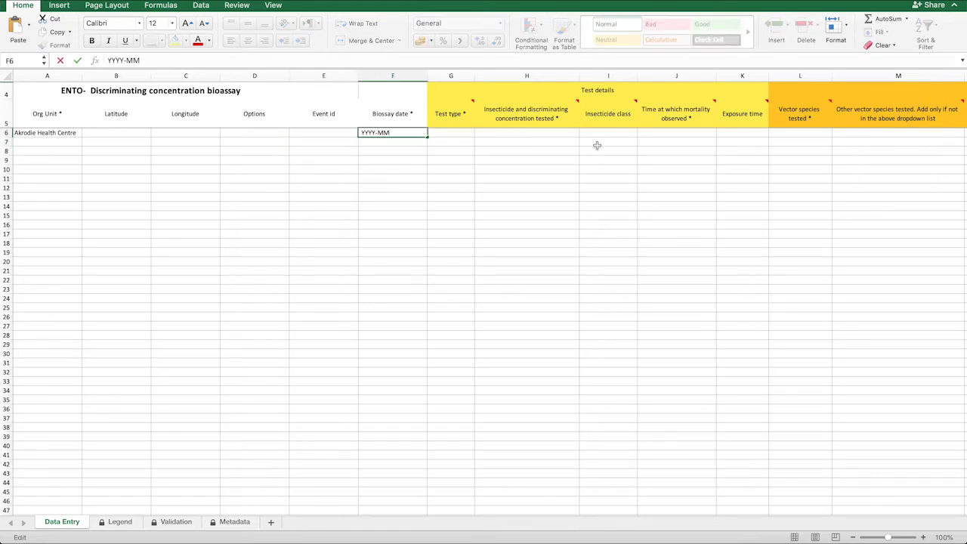
drag(395, 133, 352, 130)
text(2020-10-25)
click(561, 149)
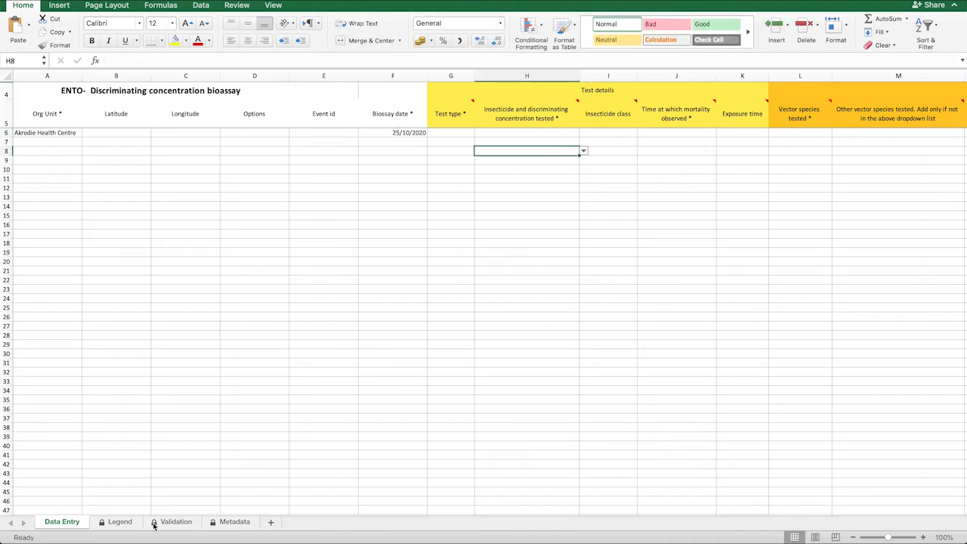
Review the field descriptions, value types and possible values on the Legend sheet, and return to the Data Entry sheet.
click(117, 521)
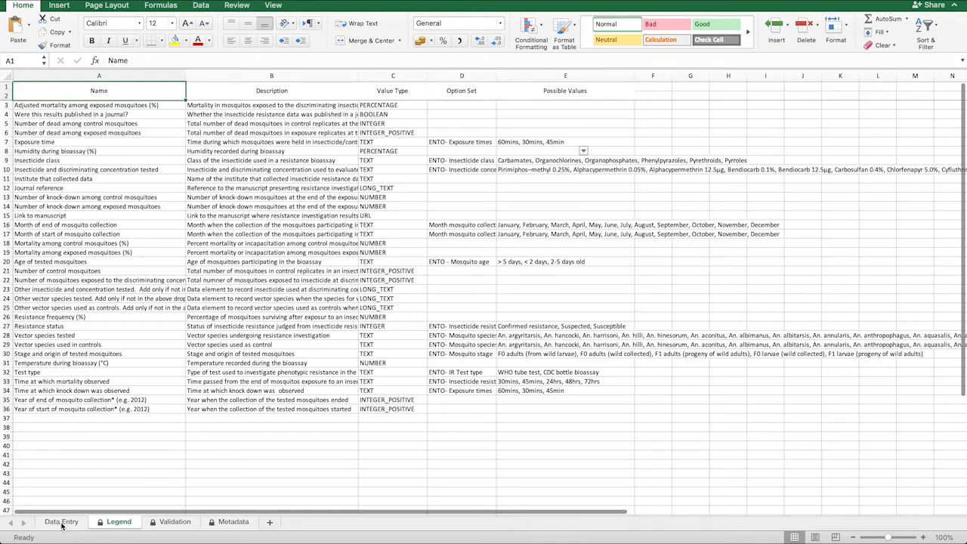
key(ctrl+Page_Down)
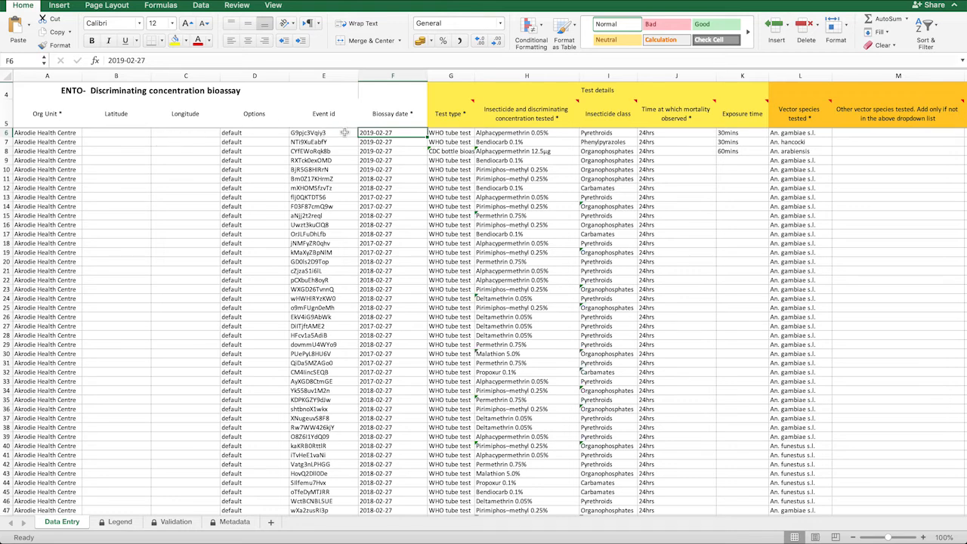
In row 6 of the populated template, change the insecticide and discriminating concentration tested to Bendiocarb 0.1%.
click(319, 134)
click(459, 134)
click(510, 133)
click(454, 135)
click(481, 134)
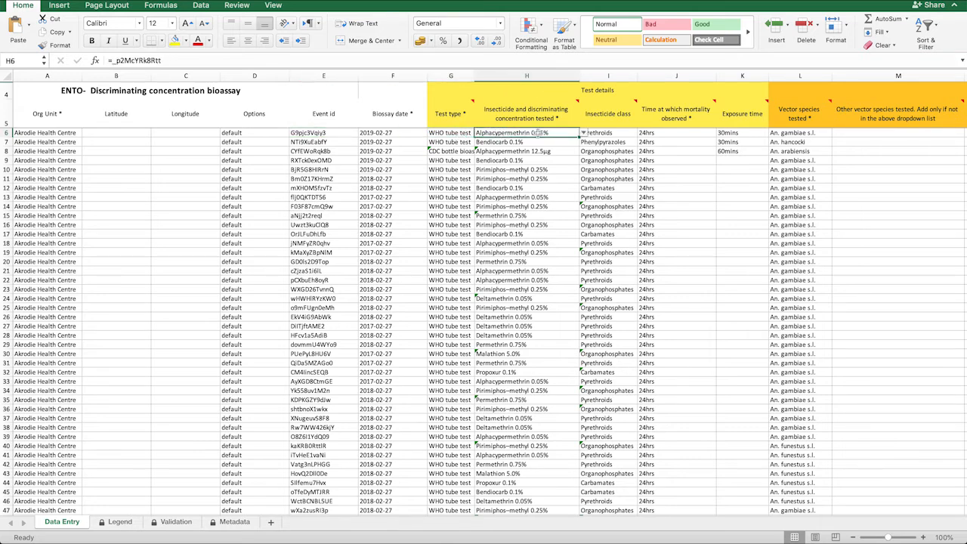
click(585, 134)
click(540, 175)
Change the Exposure time in row 6 to 45min.
click(720, 134)
click(773, 135)
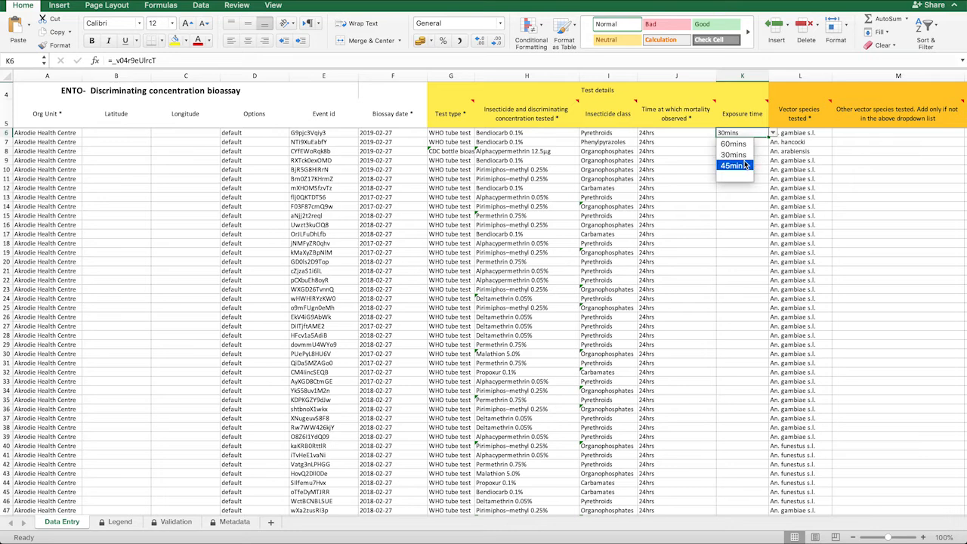
click(736, 164)
Examine the Event id values of several existing records in the populated template.
click(323, 133)
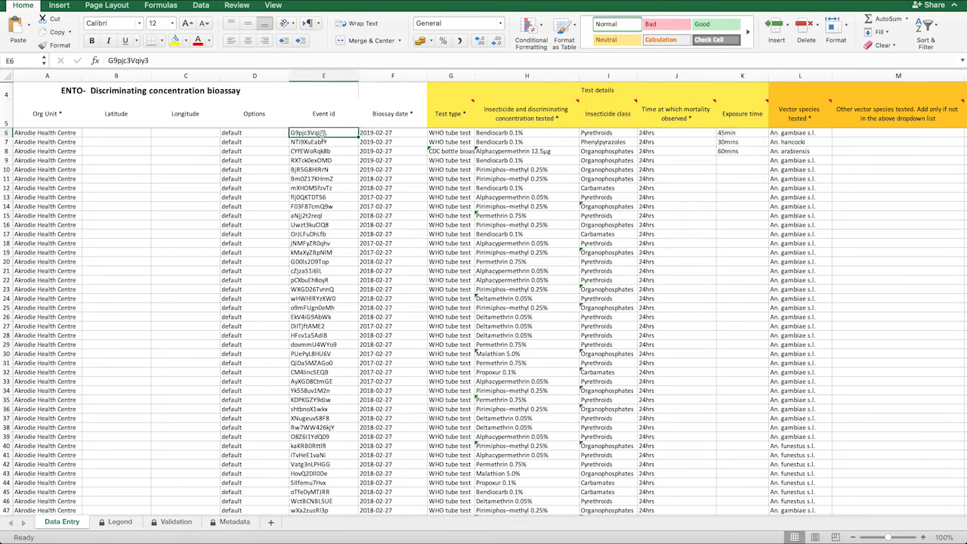
click(331, 160)
click(331, 179)
click(329, 197)
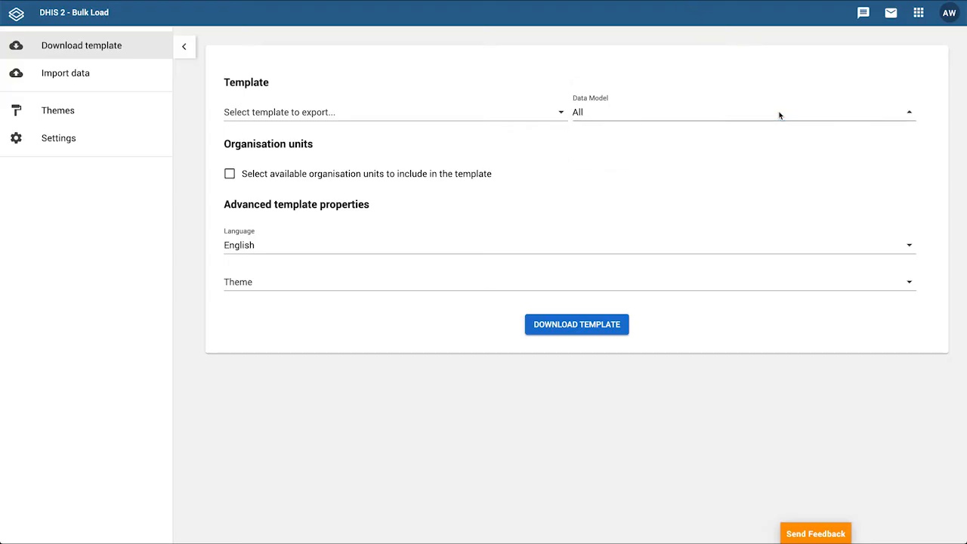
In DHIS 2 Bulk Load, configure a Malaria annual data template from the Data Set data model with start period 2018.
click(779, 115)
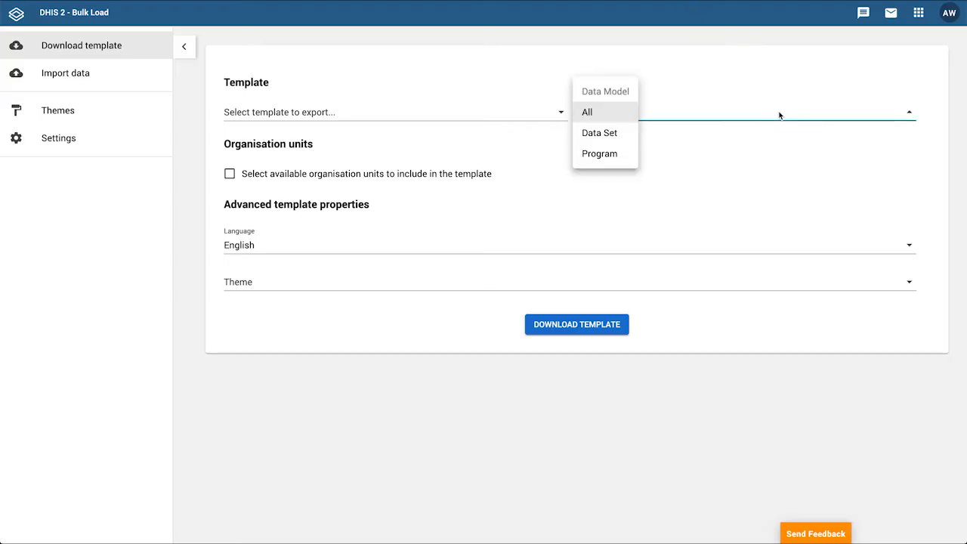
click(618, 136)
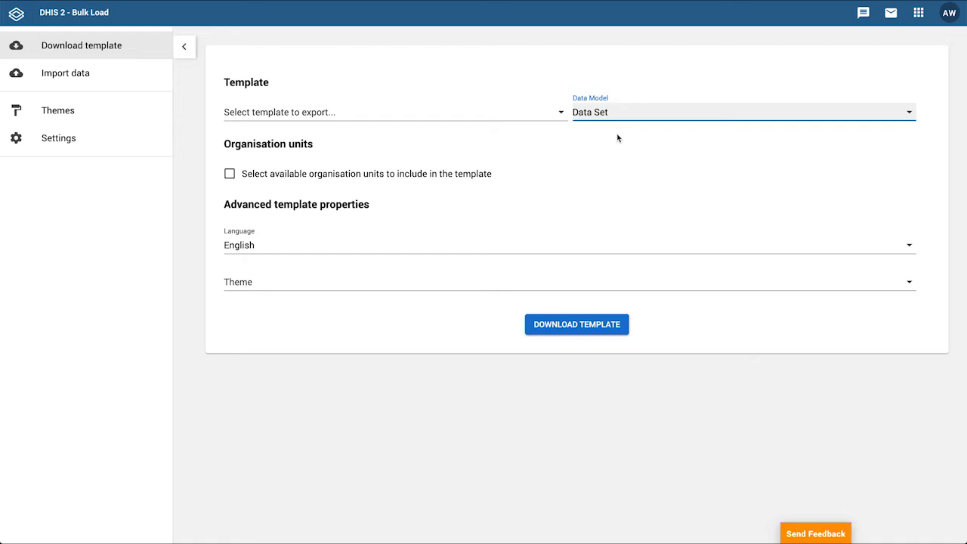
click(467, 148)
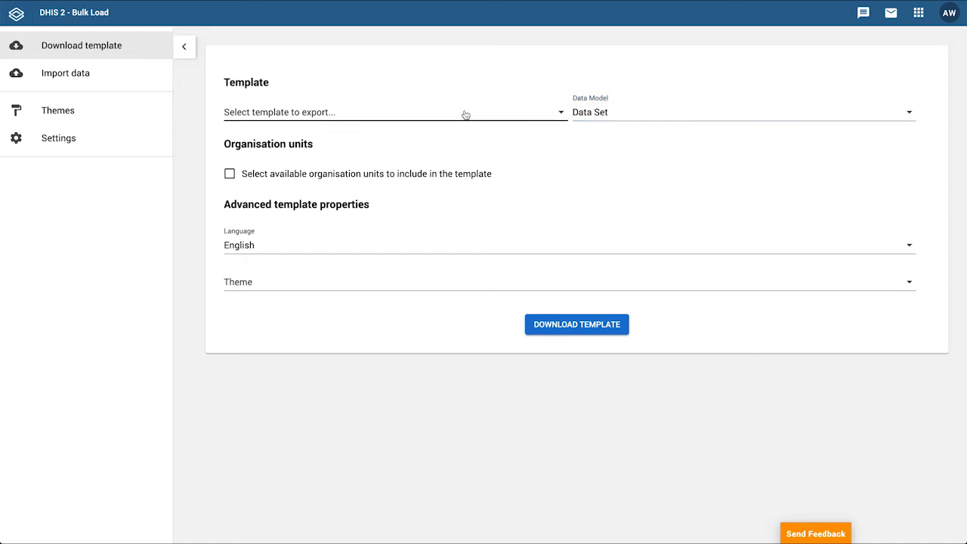
click(465, 114)
click(282, 111)
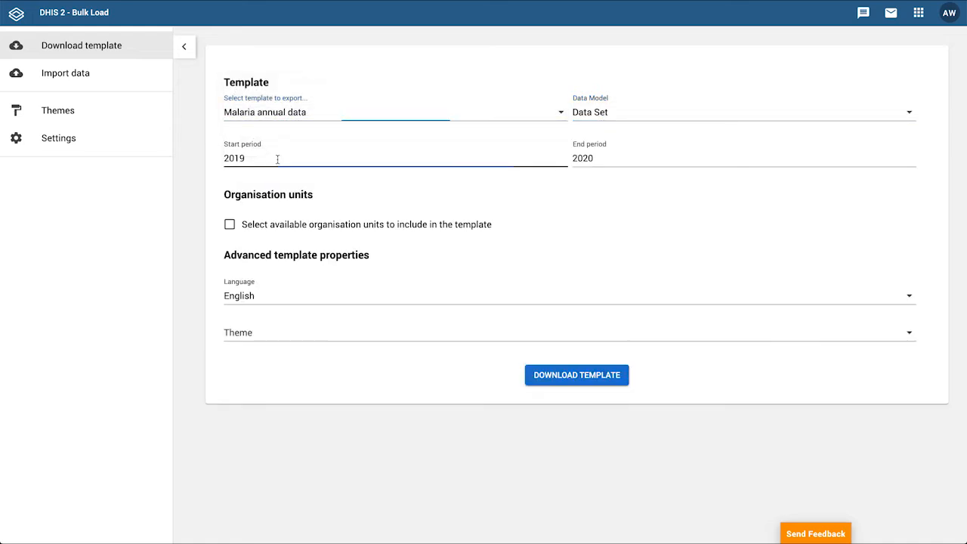
click(277, 160)
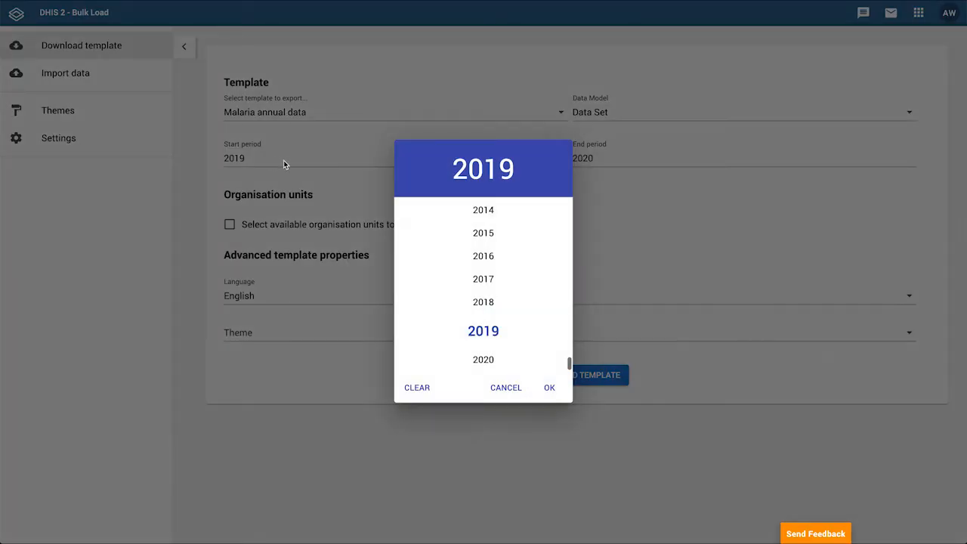
click(492, 280)
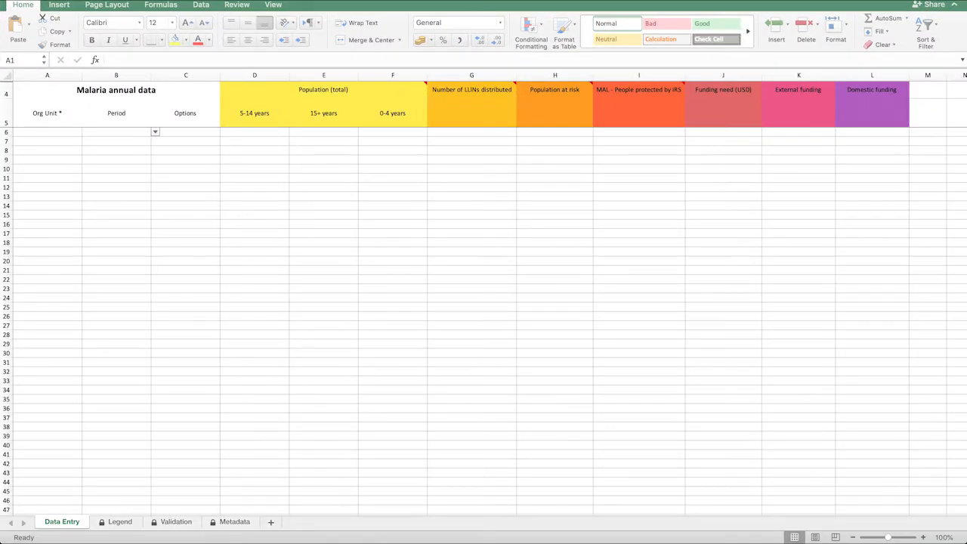
In the Malaria annual data workbook, examine the Org Unit, Period, Options and population columns and the period choices in row 6.
click(57, 114)
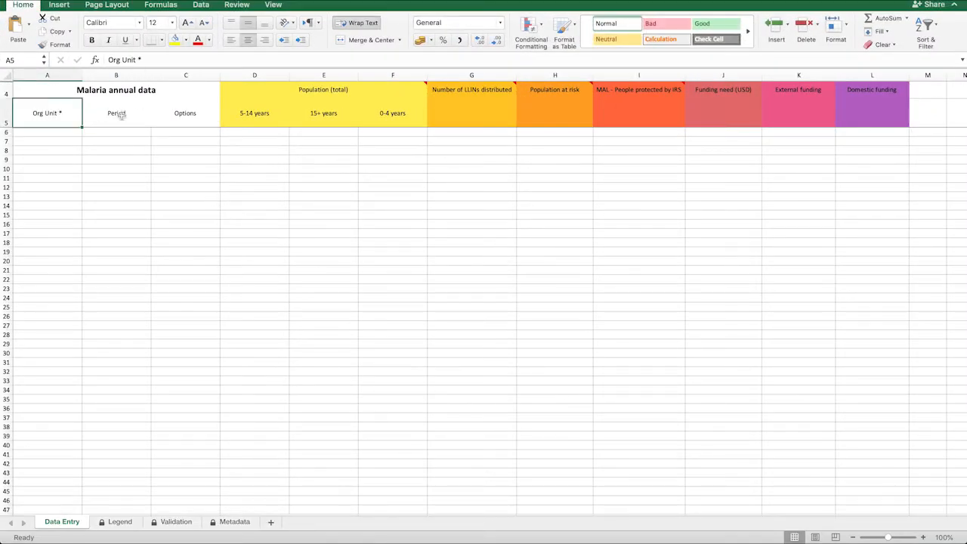
shift+click(192, 114)
click(108, 139)
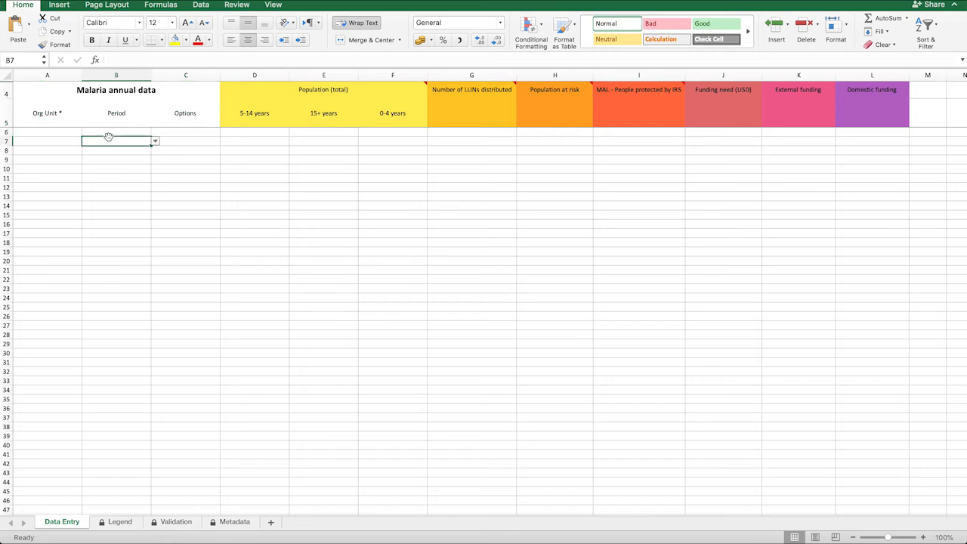
click(141, 133)
click(156, 132)
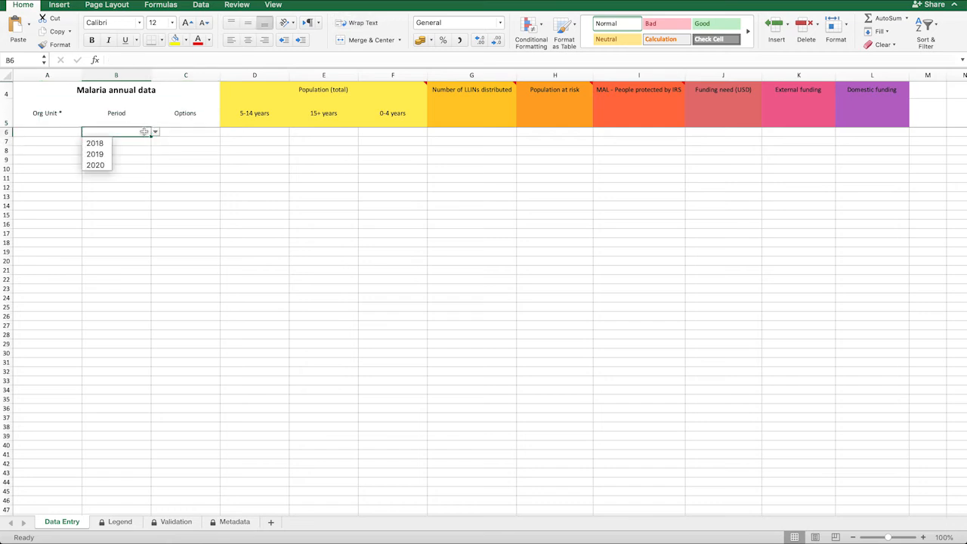
click(154, 133)
click(243, 121)
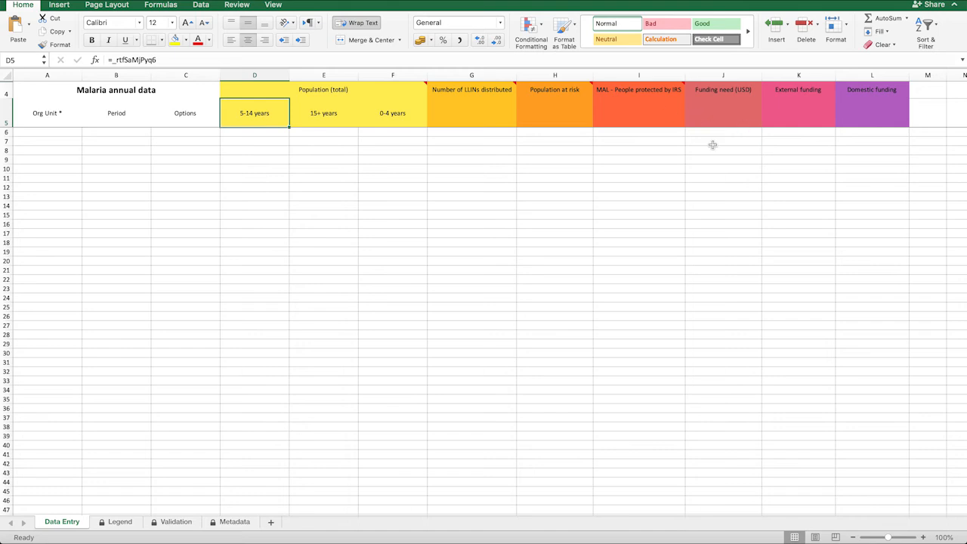
click(244, 132)
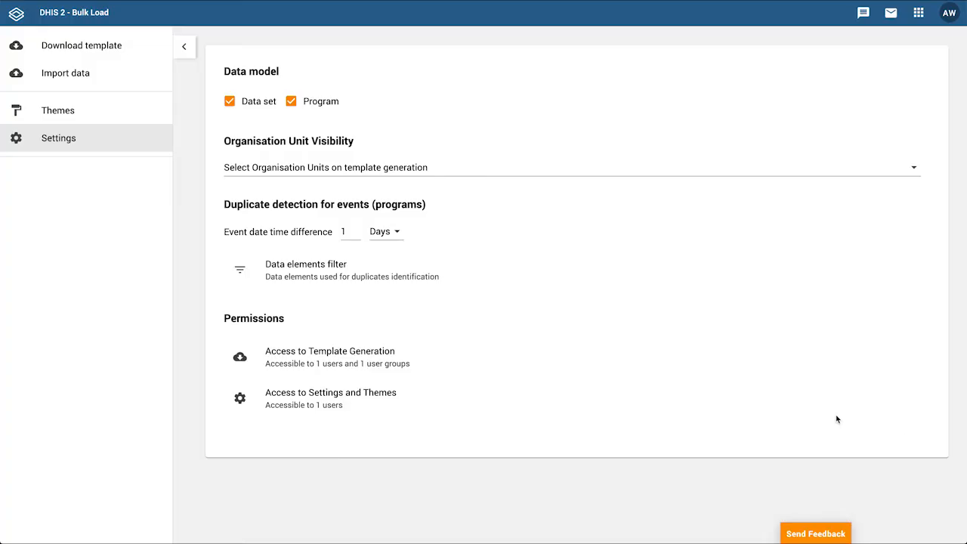
Open the Bulk Load data import page, and in Excel review the Org Unit and Event id cells of the completed bioassay sheet.
click(105, 77)
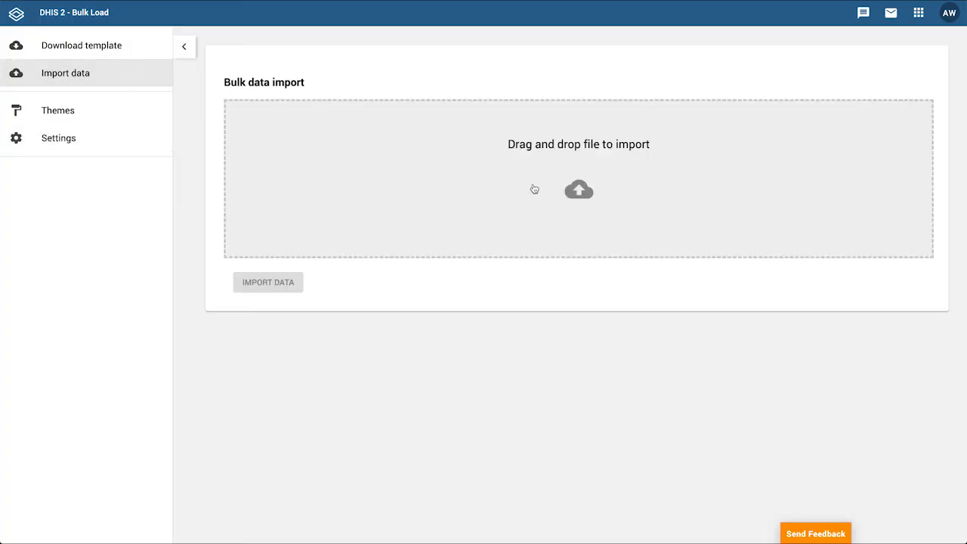
key(super+Tab)
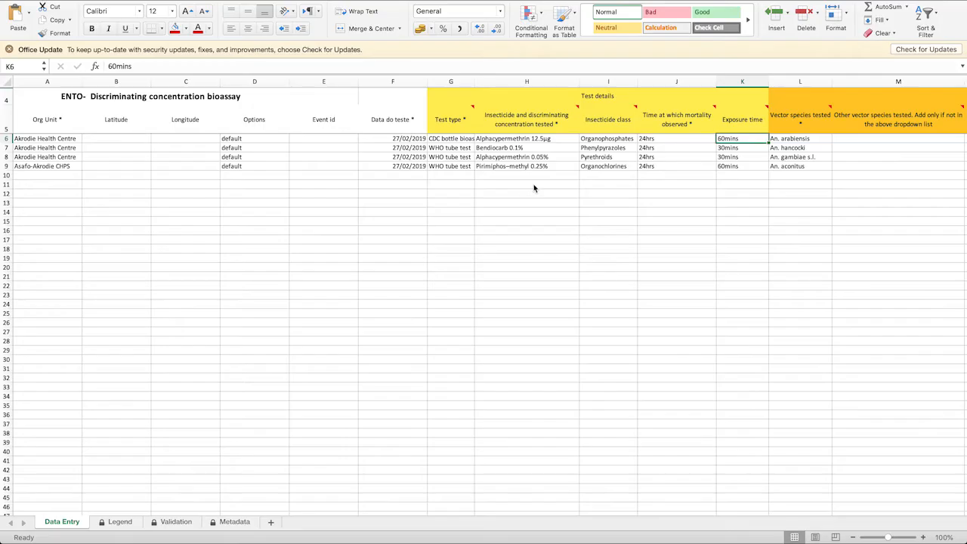
click(57, 141)
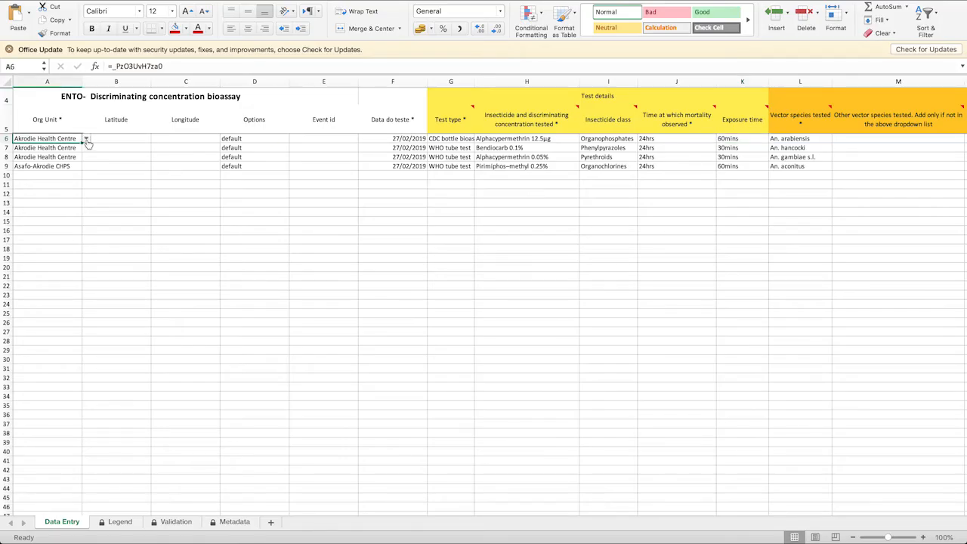
click(86, 140)
click(87, 142)
drag(335, 139, 335, 167)
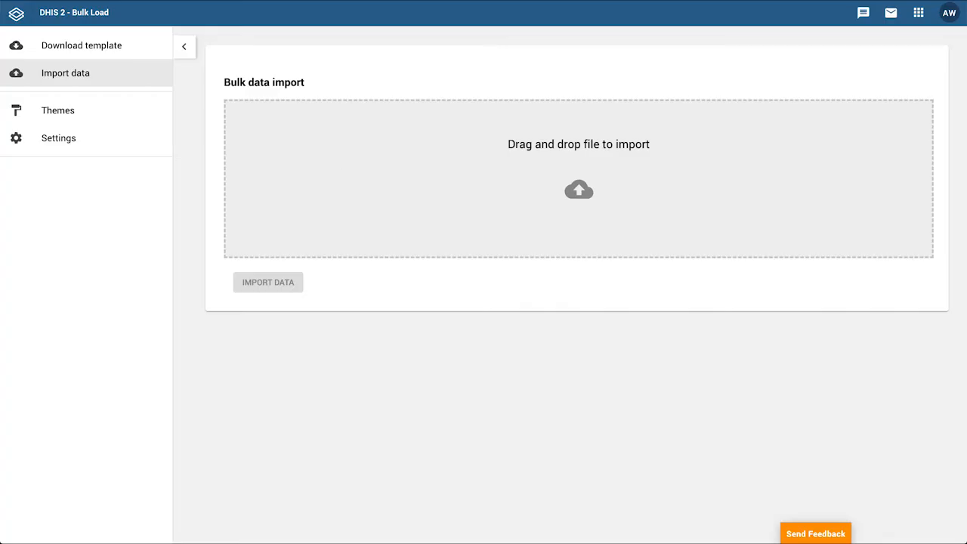
Import ento_data_events1.xlsx through Bulk data import and dismiss the import summary notification.
drag(895, 346, 544, 216)
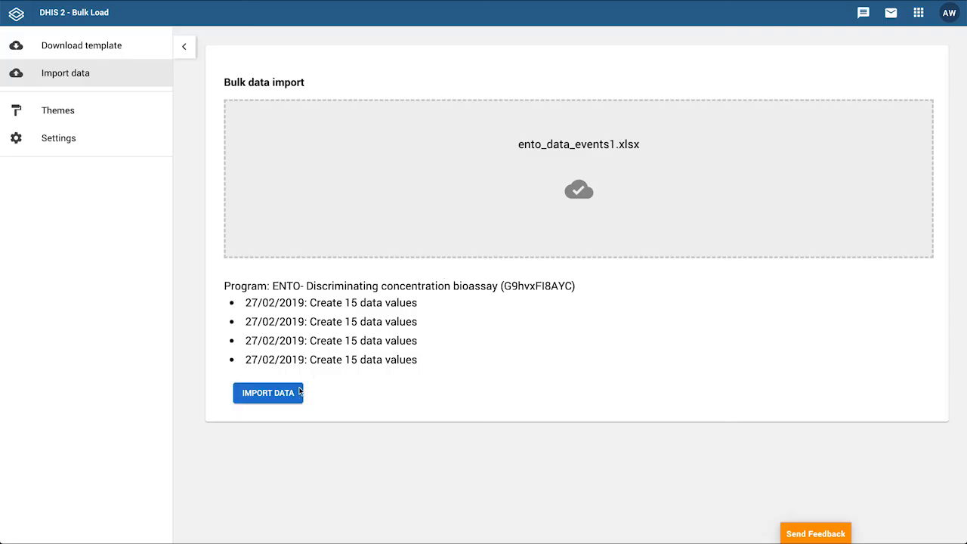
click(269, 393)
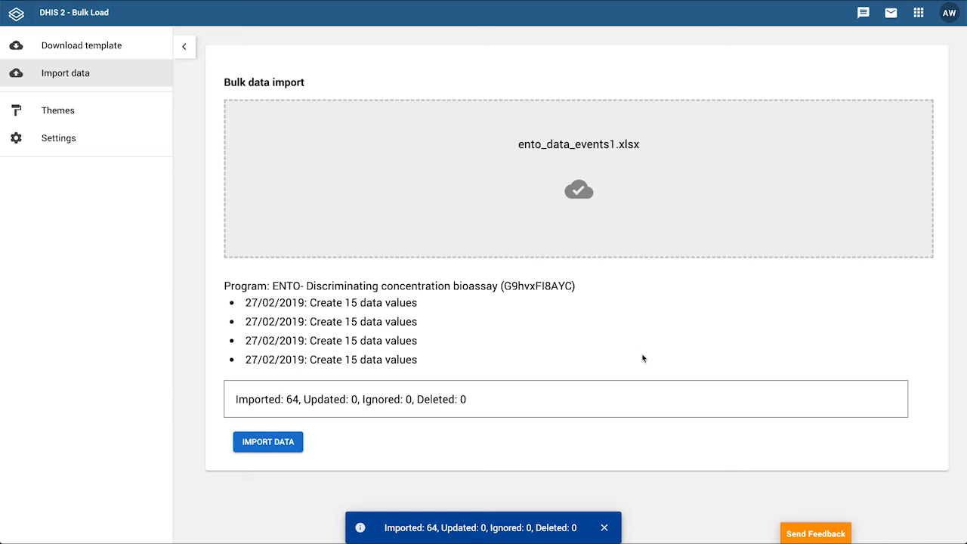
triple_click(476, 527)
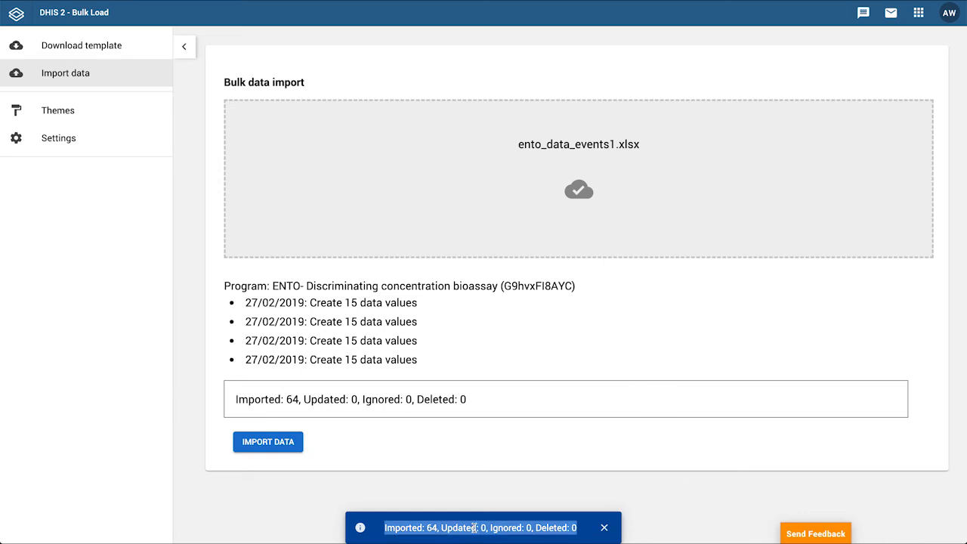
click(604, 528)
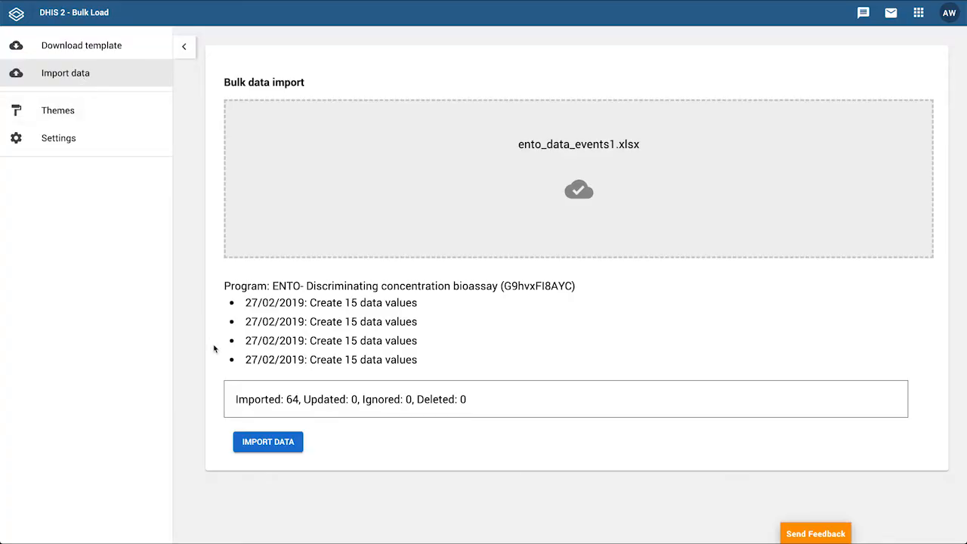
Start importing ento_data_events1.xlsx a second time and review the duplicate-records dialog with its import options.
click(291, 448)
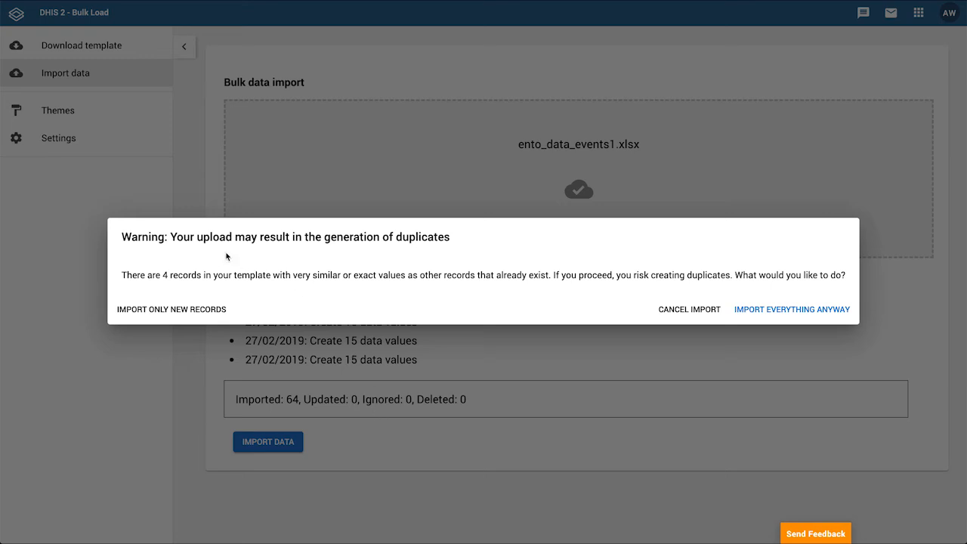
drag(169, 237, 686, 285)
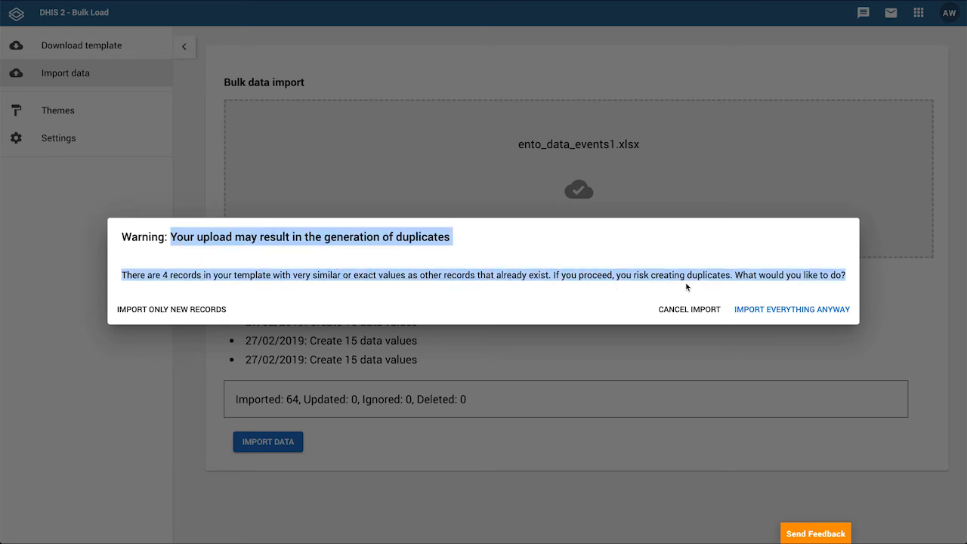
click(654, 290)
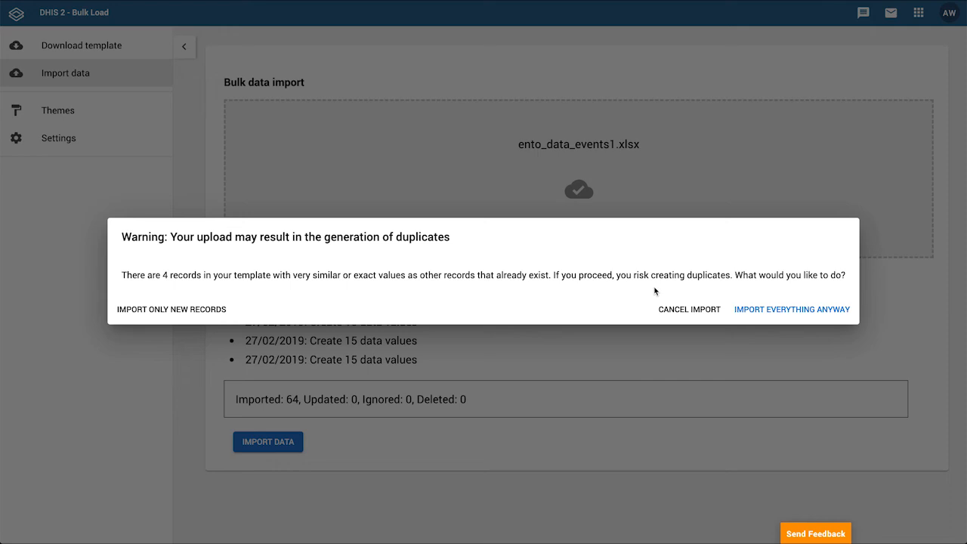
triple_click(412, 242)
click(438, 258)
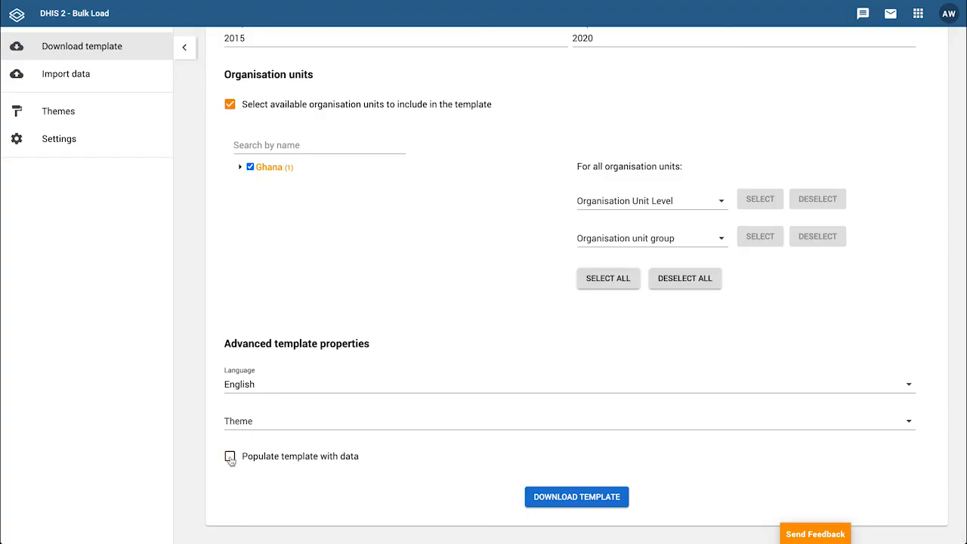
Download the Malaria annual data template for Ghana populated with existing data, and check the first row's period in Excel.
click(231, 457)
click(237, 448)
click(485, 211)
click(614, 446)
click(489, 333)
click(593, 503)
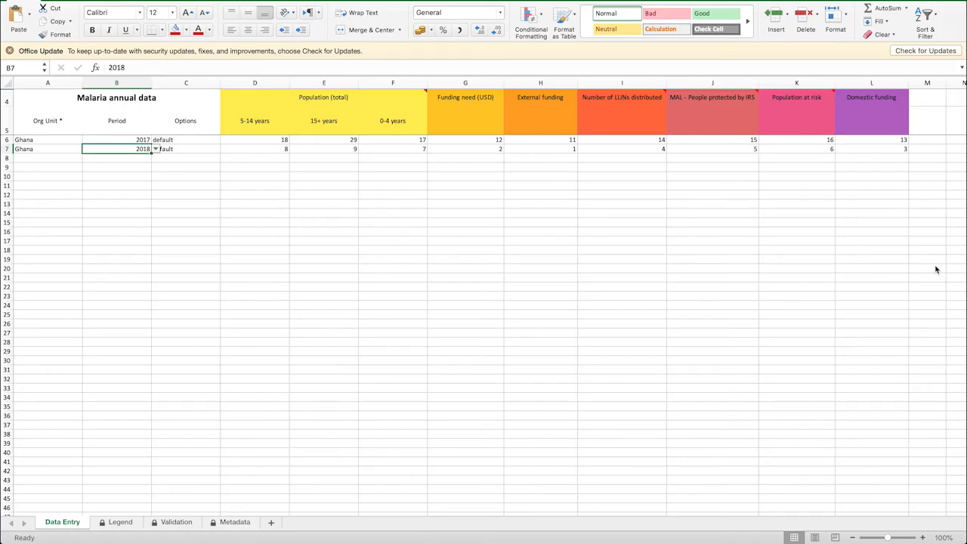
click(136, 140)
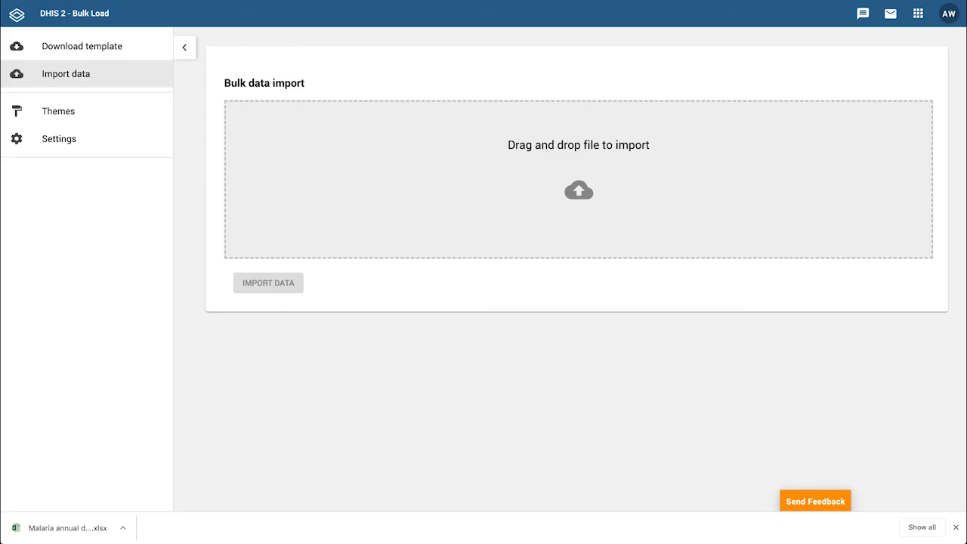
Import Malaria annual data (3).xlsx through Bulk data import, proceeding with replacement of the existing values, and review the import summary.
drag(68, 528, 590, 211)
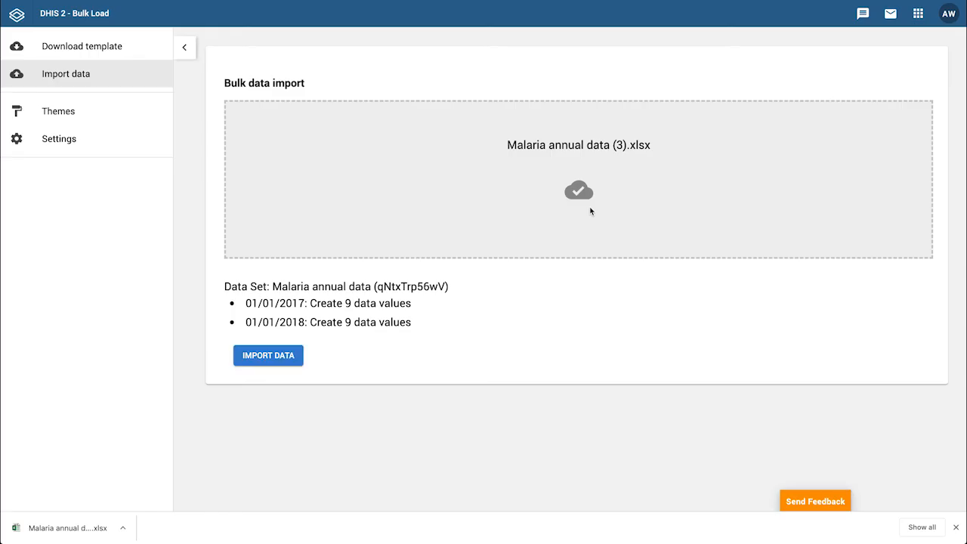
click(272, 358)
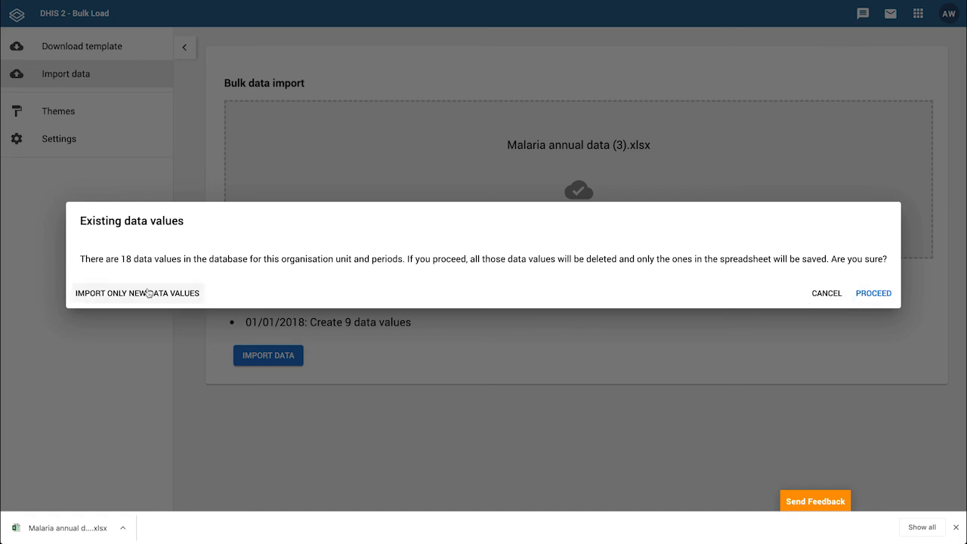
click(888, 296)
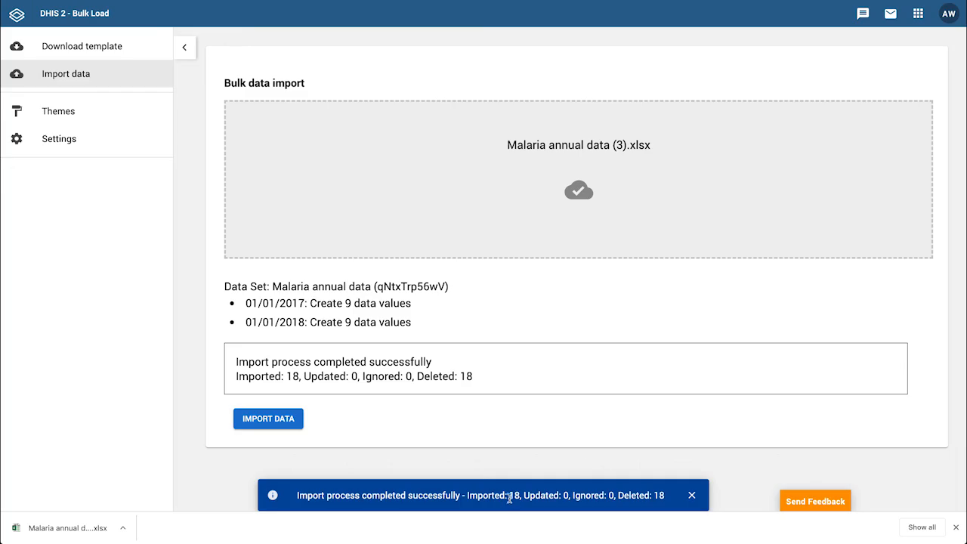
triple_click(510, 497)
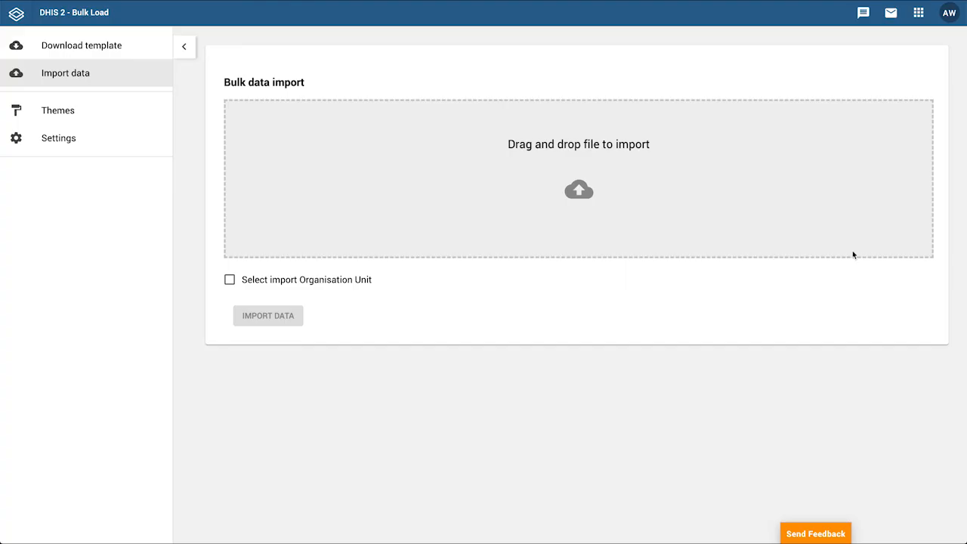
Load ento_data_events1.xlsx into Bulk data import and enable selecting the import organisation unit.
mouse_move(853, 255)
mouse_down()
mouse_move(702, 188)
mouse_move(487, 281)
mouse_up()
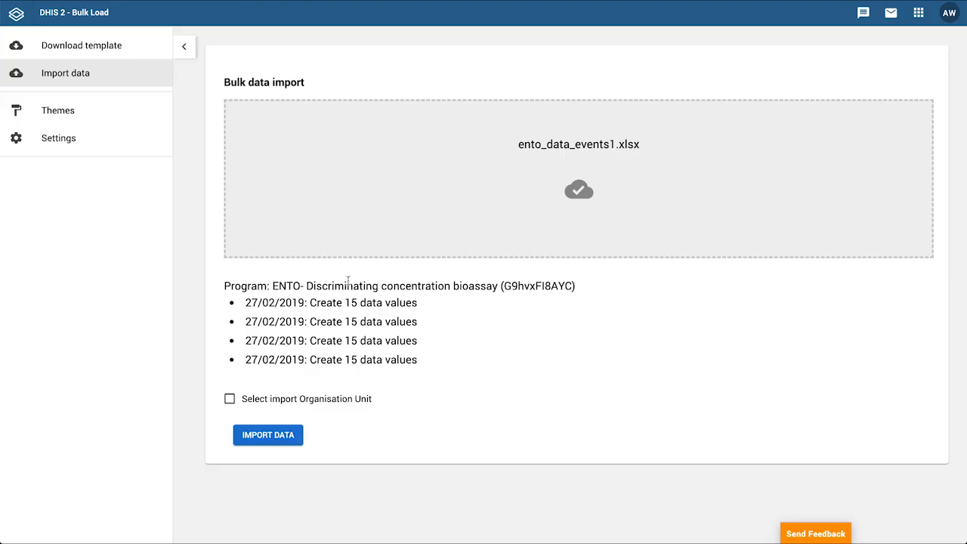
click(229, 399)
scroll(234, 397, down, 2)
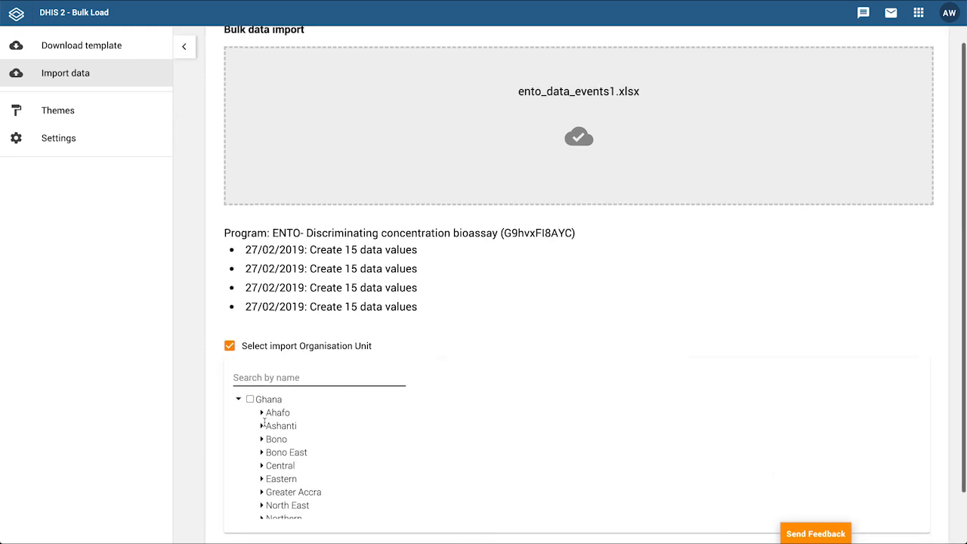
Choose Asuboi/Ahenboano CHPS, under Ahafo, Asunafo North and Ayomso, as the import organisation unit.
click(261, 384)
click(282, 396)
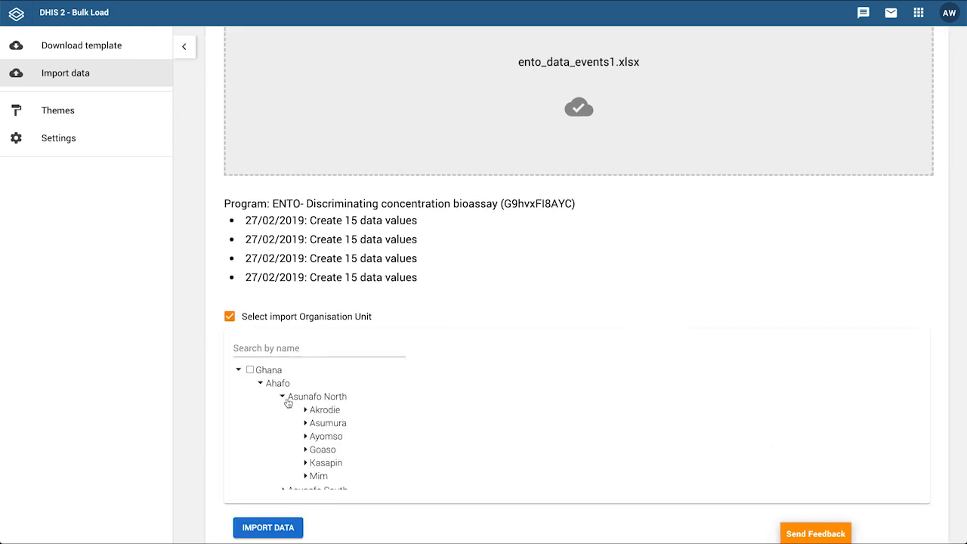
click(305, 436)
click(340, 449)
scroll(348, 454, down, 3)
scroll(356, 460, up, 2)
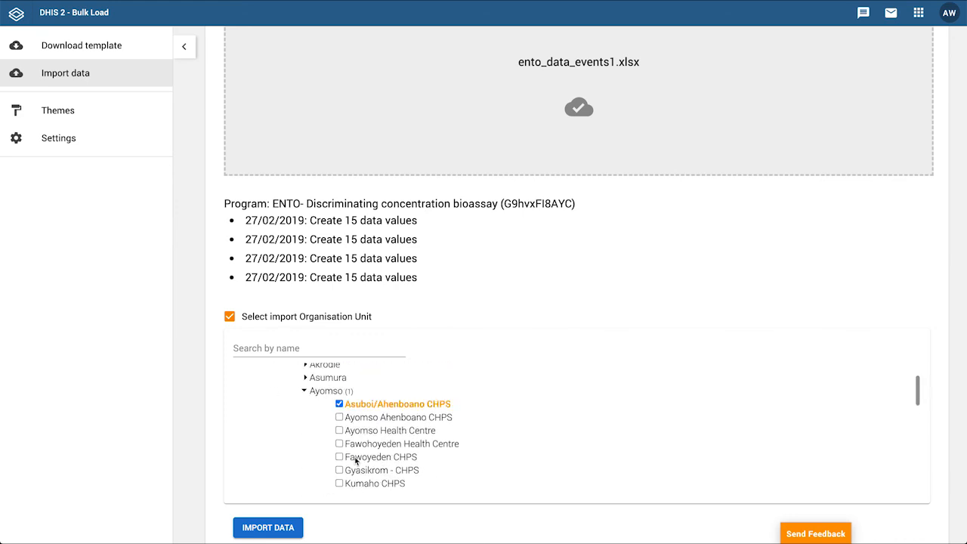